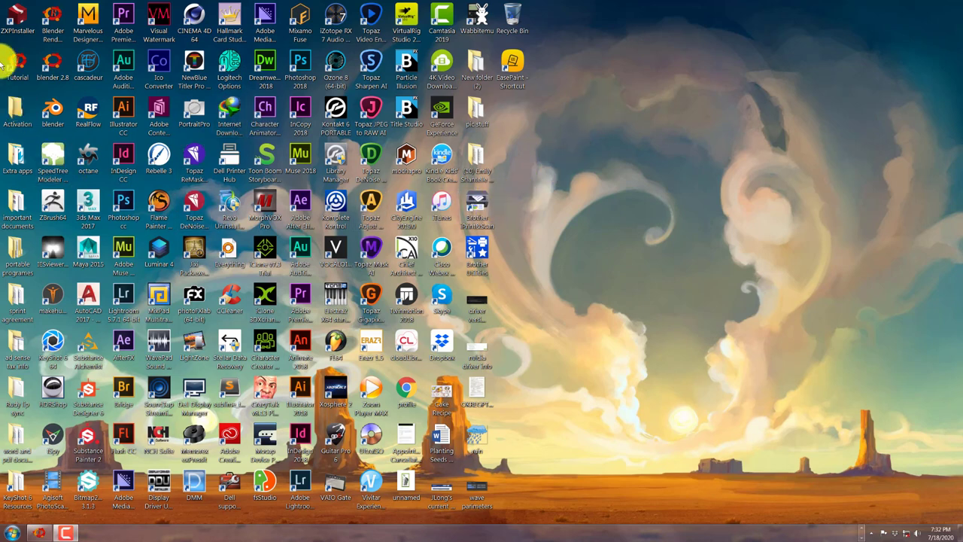
- Open Blender and delete the default cube from the new scene
{"action": "double_click", "coordinate": [16, 60]}
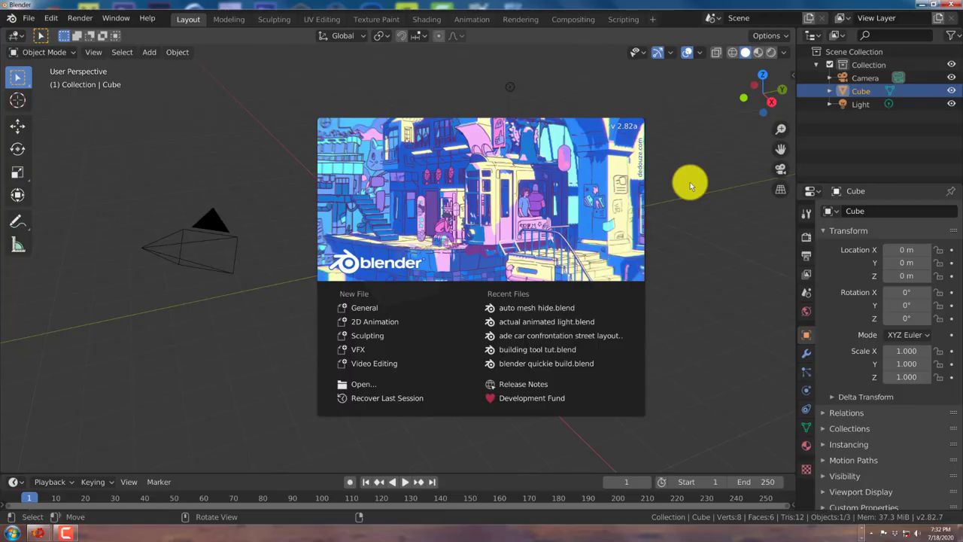
{"action": "left_click", "coordinate": [690, 182]}
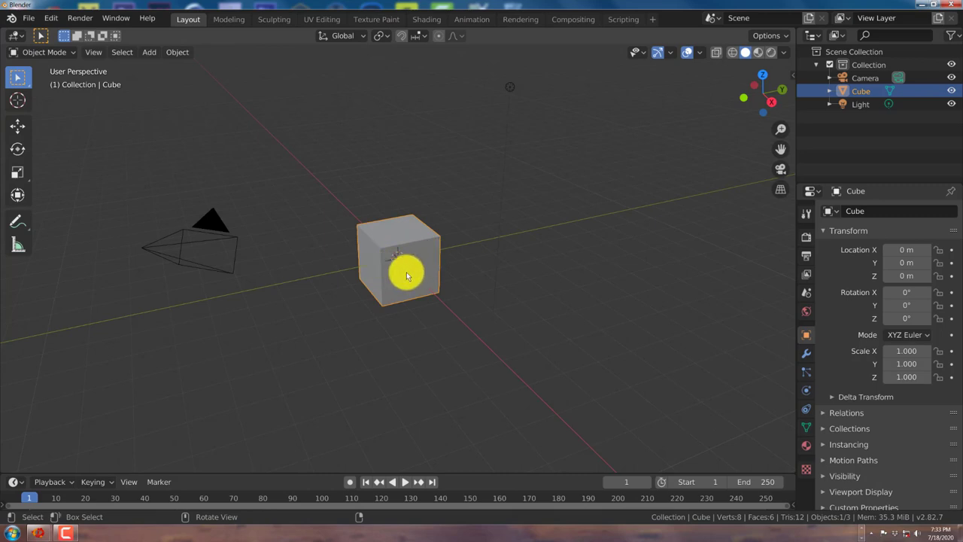
{"action": "key", "text": "Delete"}
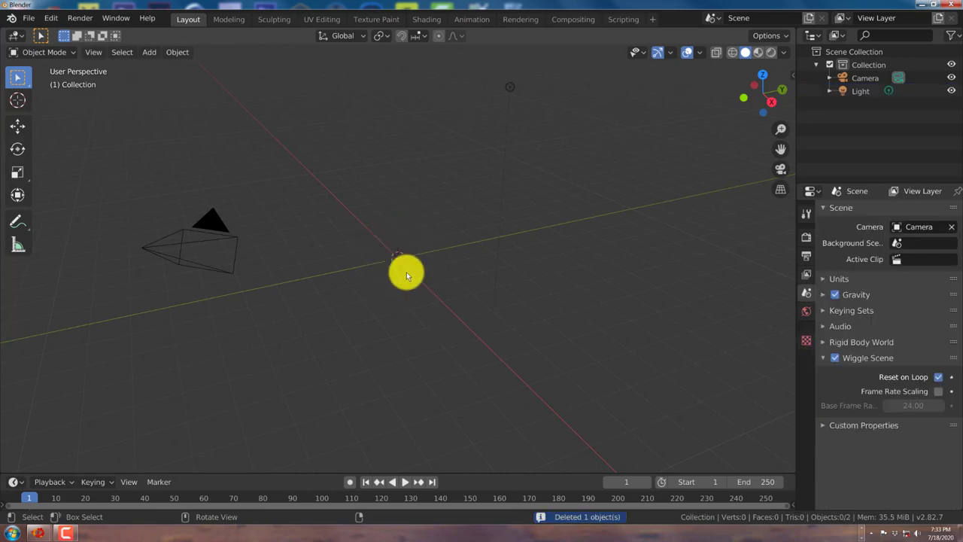
- Add a plane mesh at the centre of the scene
{"action": "key", "text": "shift+a"}
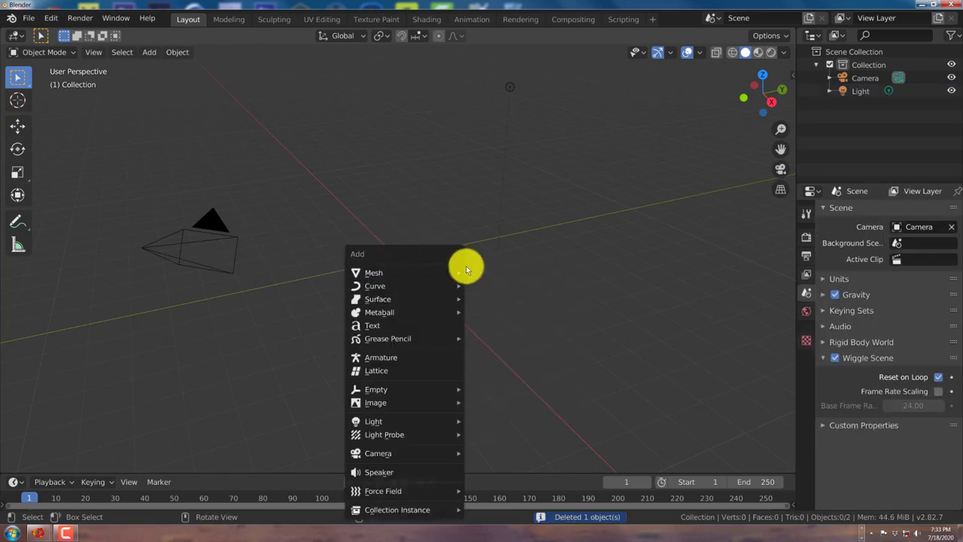
{"action": "mouse_move", "coordinate": [436, 274]}
{"action": "left_click", "coordinate": [479, 274]}
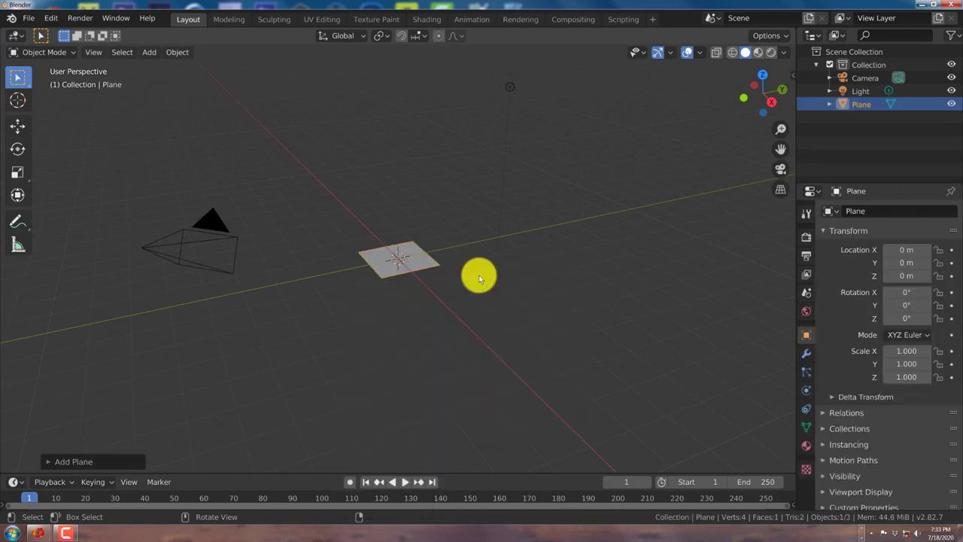
- Turn on the Screencast Keys display for the 3D viewport
{"action": "left_click", "coordinate": [794, 75]}
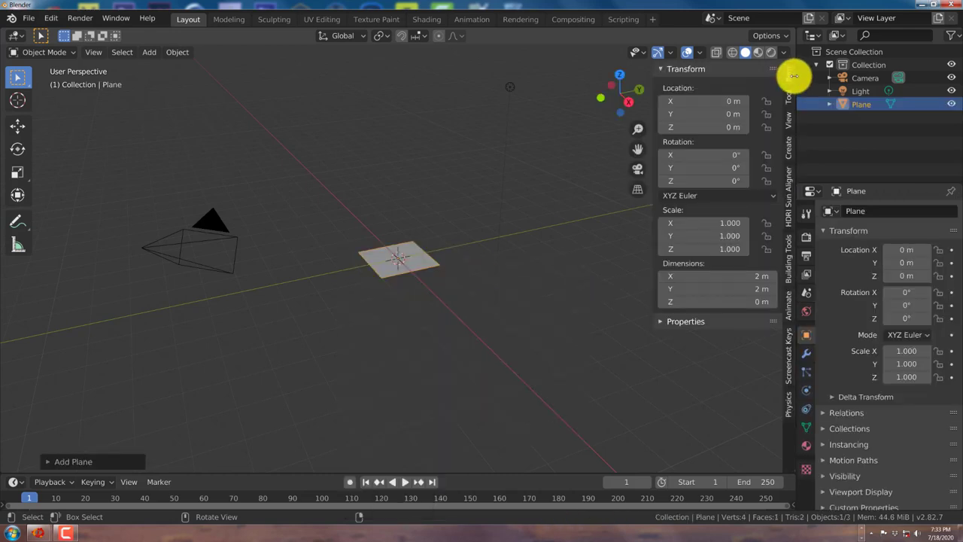
{"action": "left_click", "coordinate": [789, 380]}
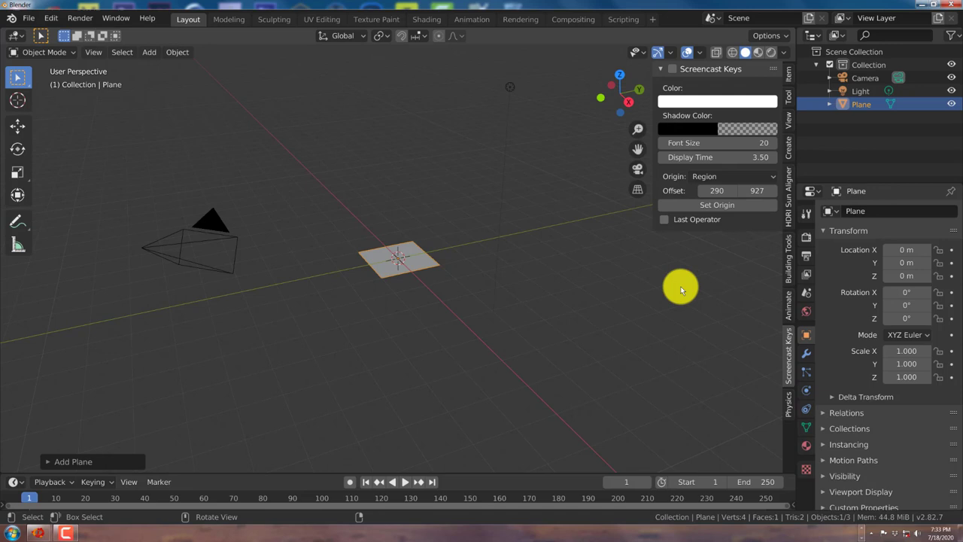
{"action": "left_click", "coordinate": [672, 68]}
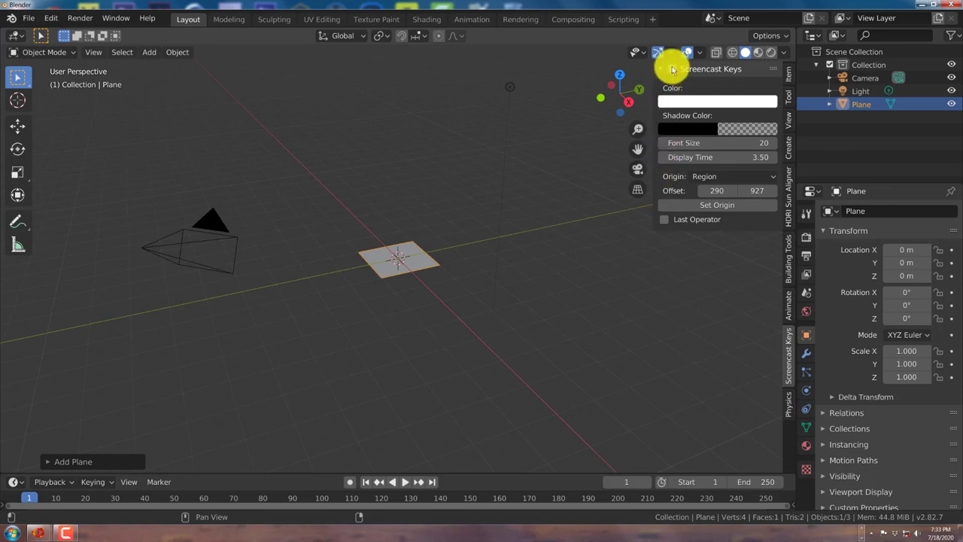
- Scale the plane up uniformly to about 5.3 times its size and hide the viewport's Screencast Keys settings
{"action": "scroll", "coordinate": [432, 180], "scroll_direction": "up", "scroll_amount": 3}
{"action": "left_click", "coordinate": [432, 181]}
{"action": "scroll", "coordinate": [432, 180], "scroll_direction": "down", "scroll_amount": 4}
{"action": "scroll", "coordinate": [432, 180], "scroll_direction": "up", "scroll_amount": 4}
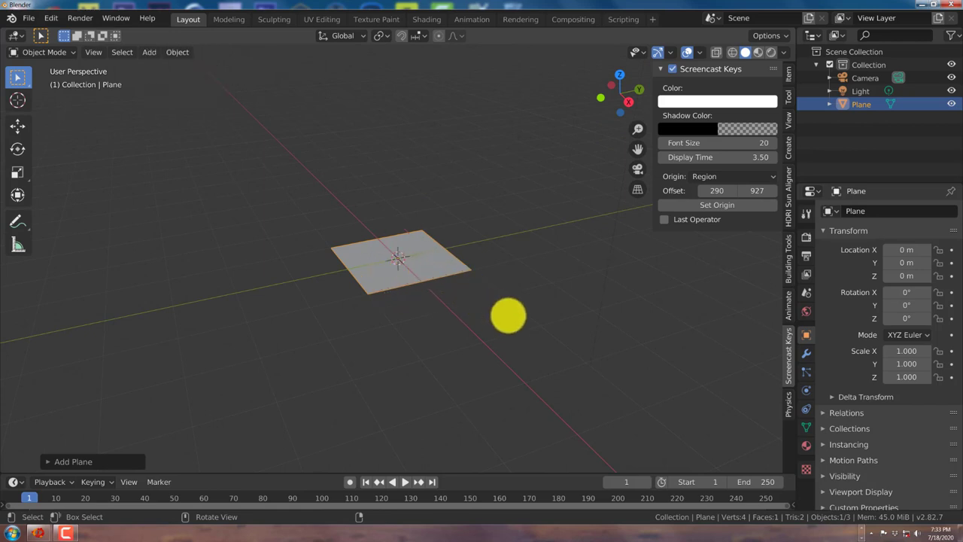
{"action": "key", "text": "s"}
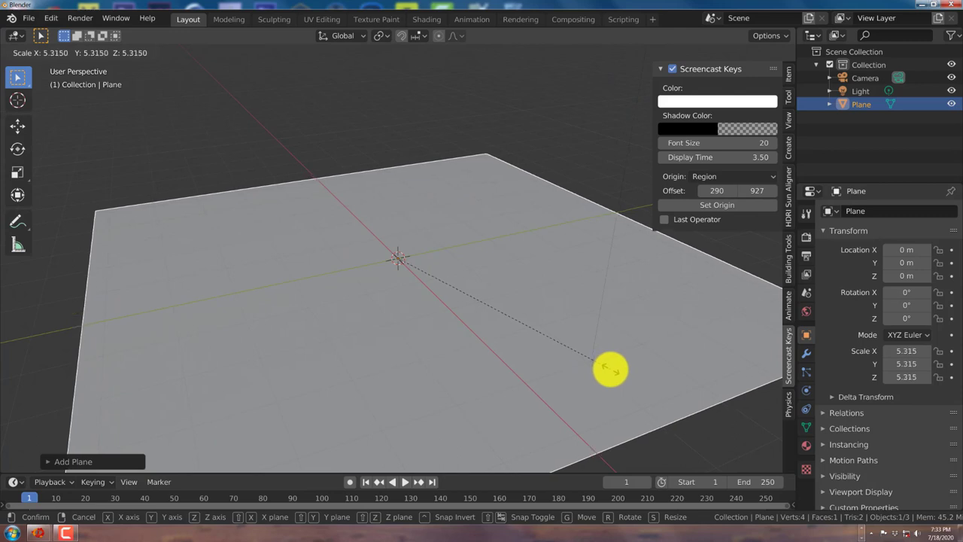
{"action": "left_click", "coordinate": [610, 369]}
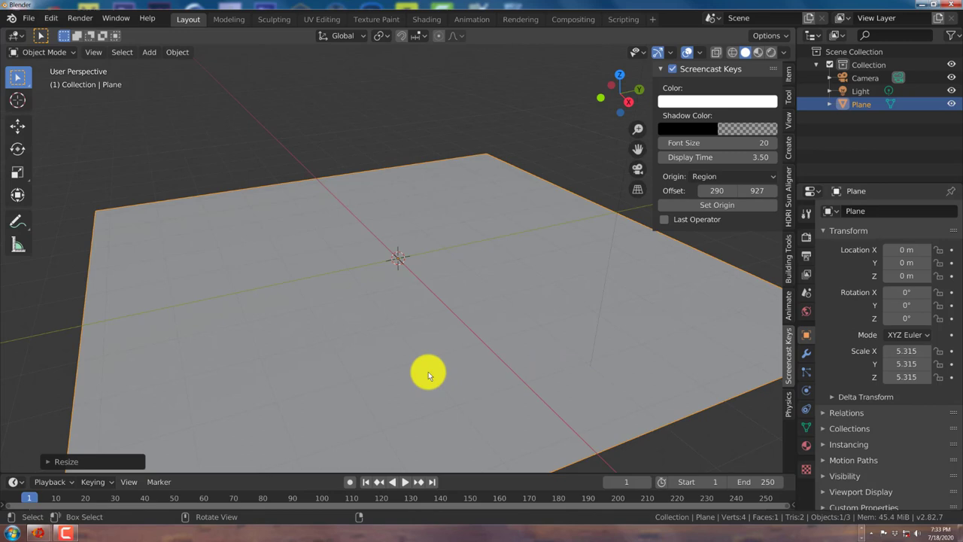
{"action": "middle_click_drag", "start_coordinate": [426, 370], "coordinate": [425, 311], "text": "shift"}
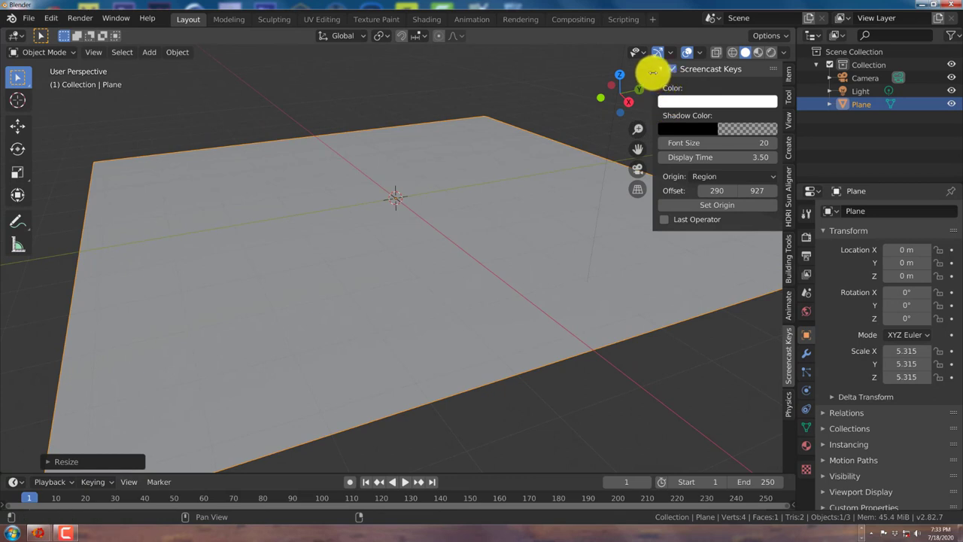
{"action": "left_click_drag", "start_coordinate": [651, 71], "coordinate": [817, 71]}
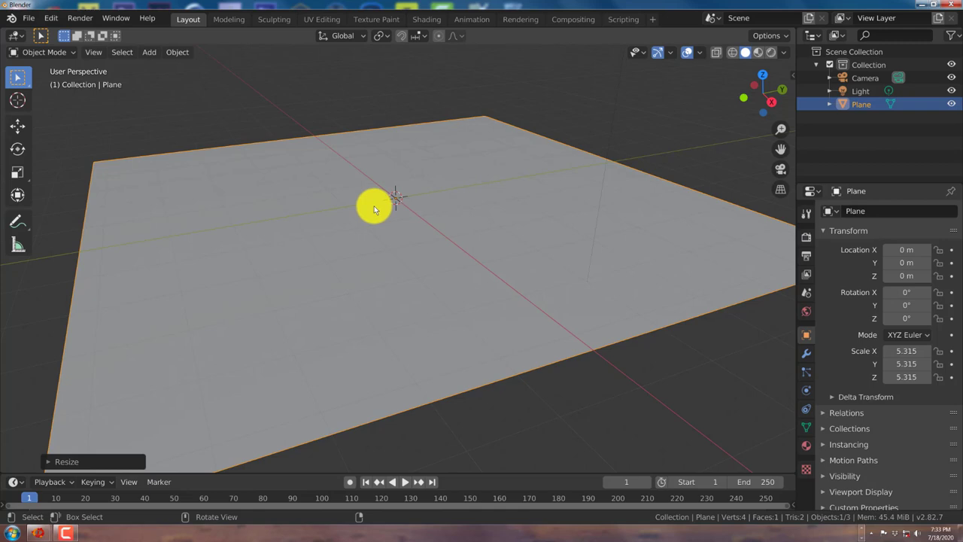
- Subdivide the plane's mesh in Edit Mode with 30 cuts and return to Object Mode
{"action": "key", "text": "Tab"}
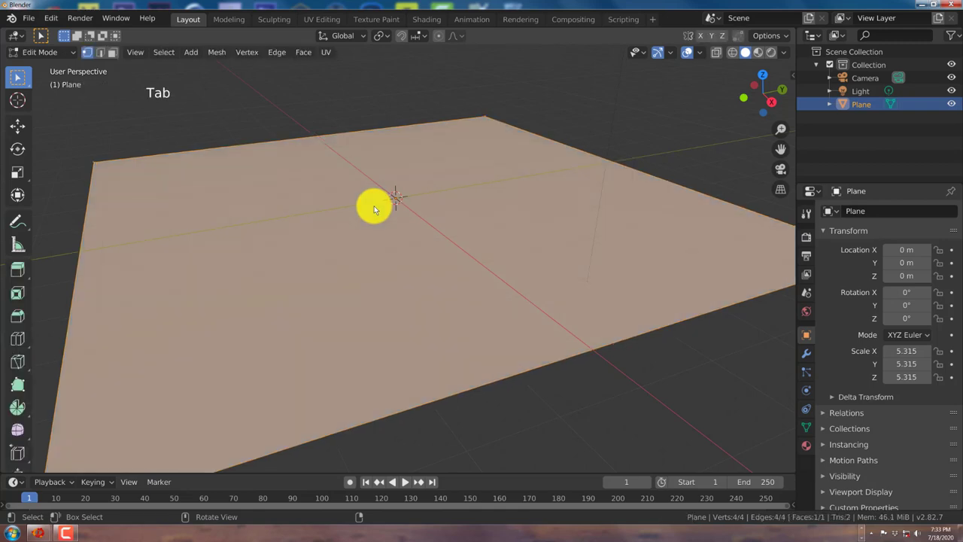
{"action": "key", "text": "w"}
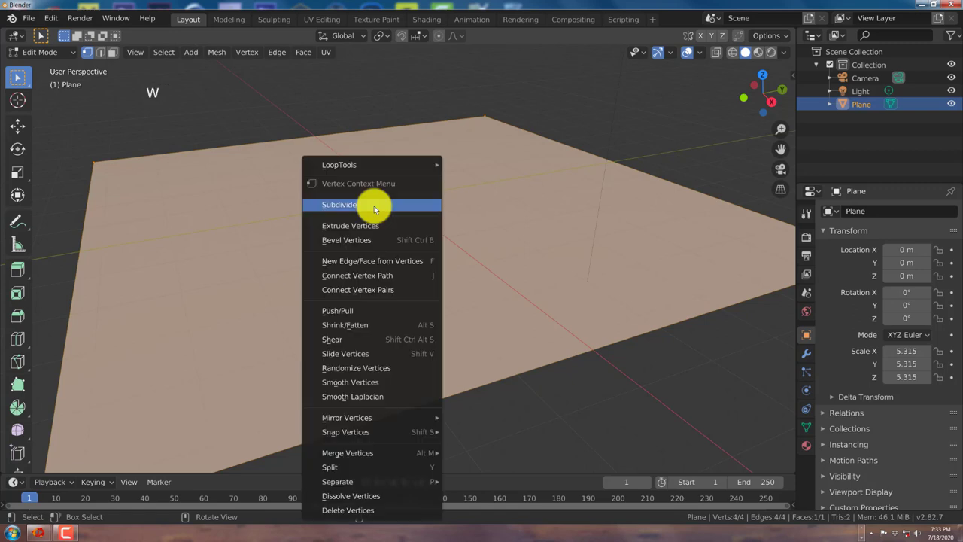
{"action": "left_click", "coordinate": [373, 205]}
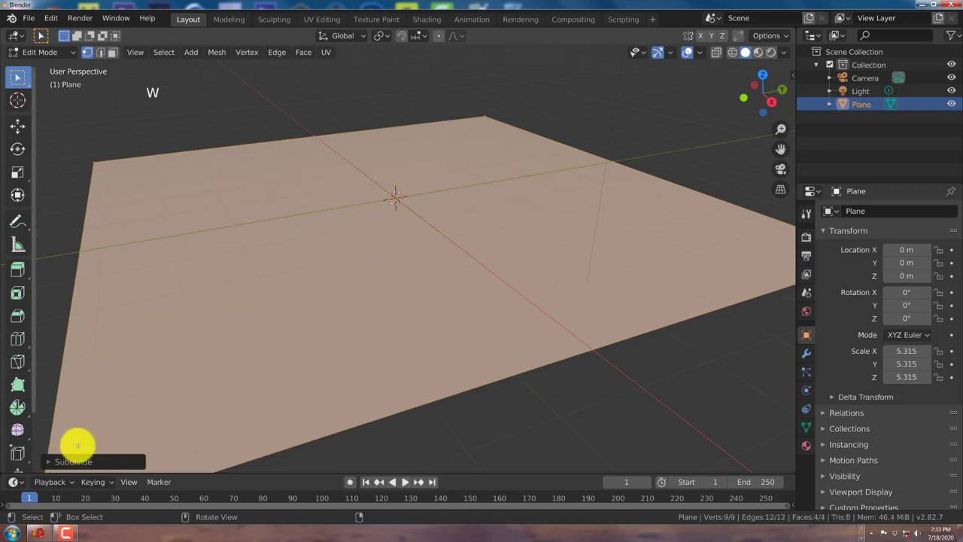
{"action": "left_click", "coordinate": [50, 460]}
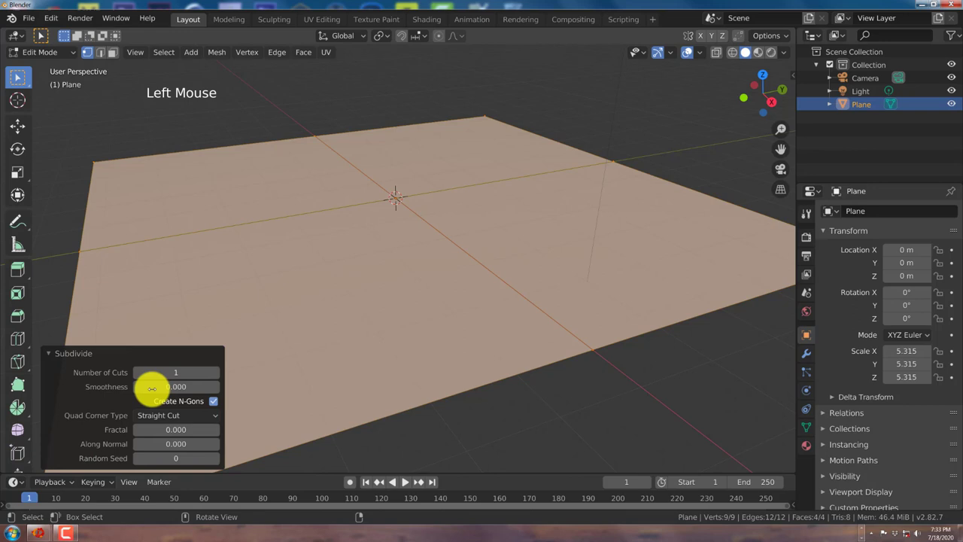
{"action": "left_click", "coordinate": [176, 372]}
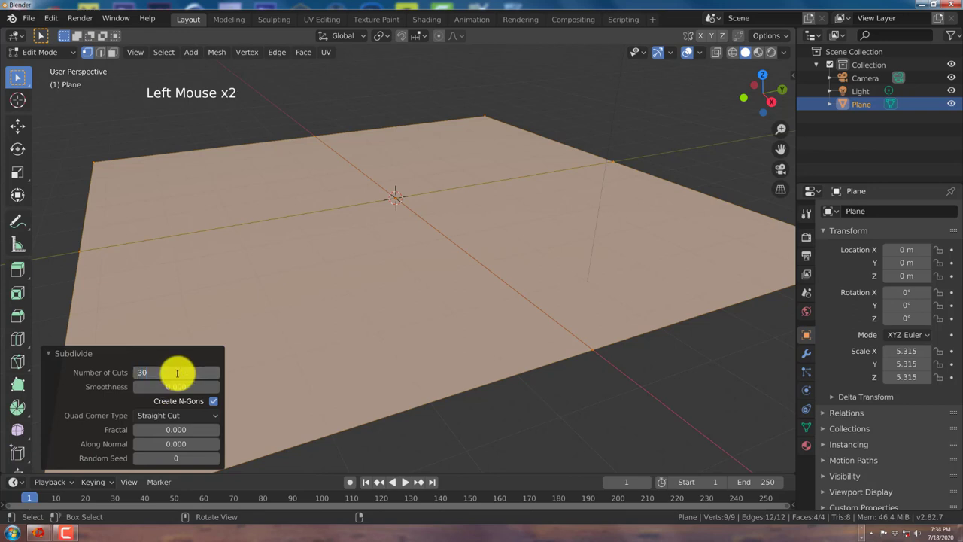
{"action": "type", "text": "30"}
{"action": "key", "text": "Return"}
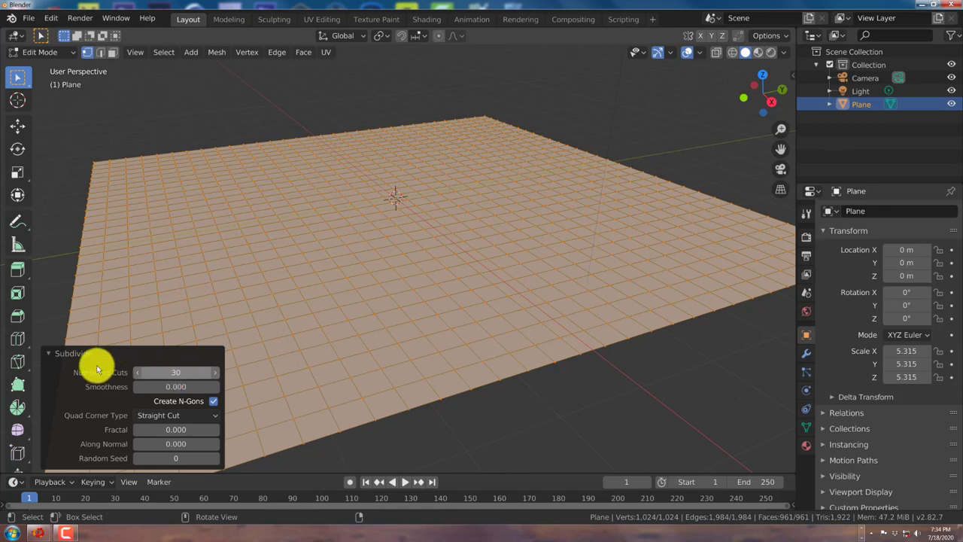
{"action": "left_click", "coordinate": [43, 349]}
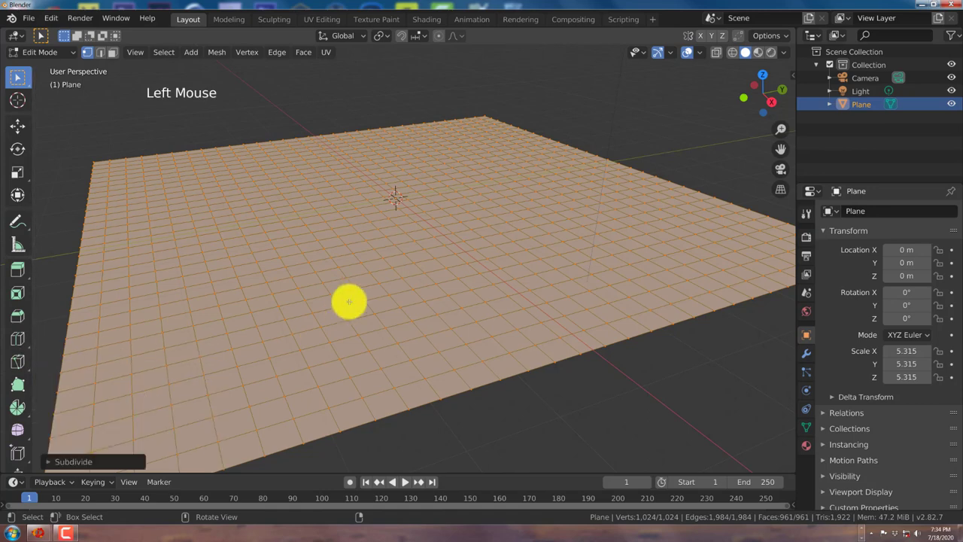
{"action": "key", "text": "Tab"}
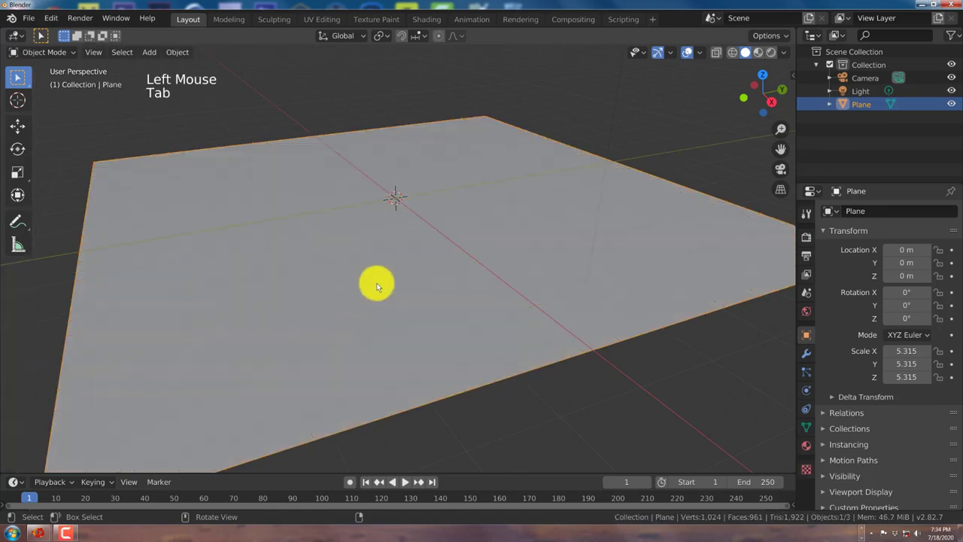
- Add a Subdivision Surface modifier to the plane
{"action": "left_click", "coordinate": [807, 354]}
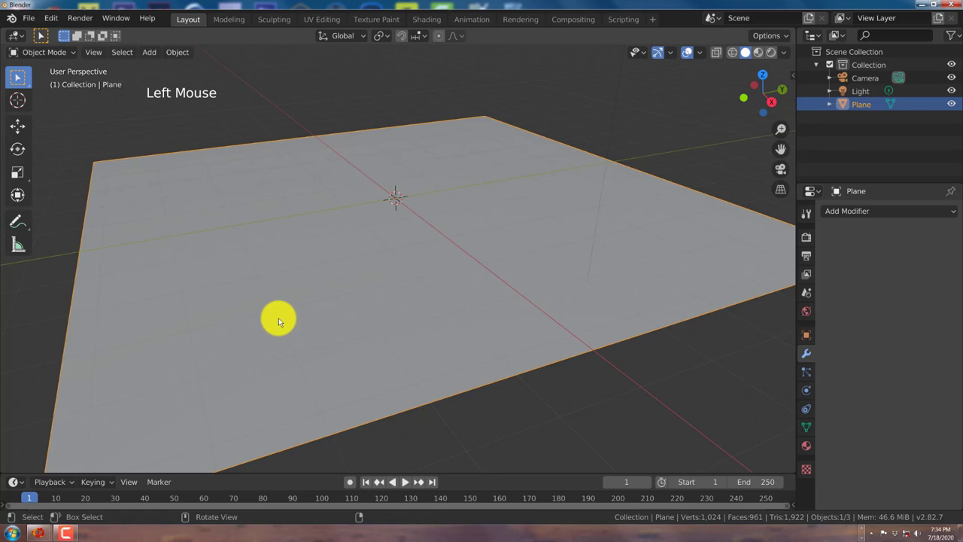
{"action": "scroll", "coordinate": [354, 287], "scroll_direction": "down", "scroll_amount": 1}
{"action": "left_click", "coordinate": [853, 211]}
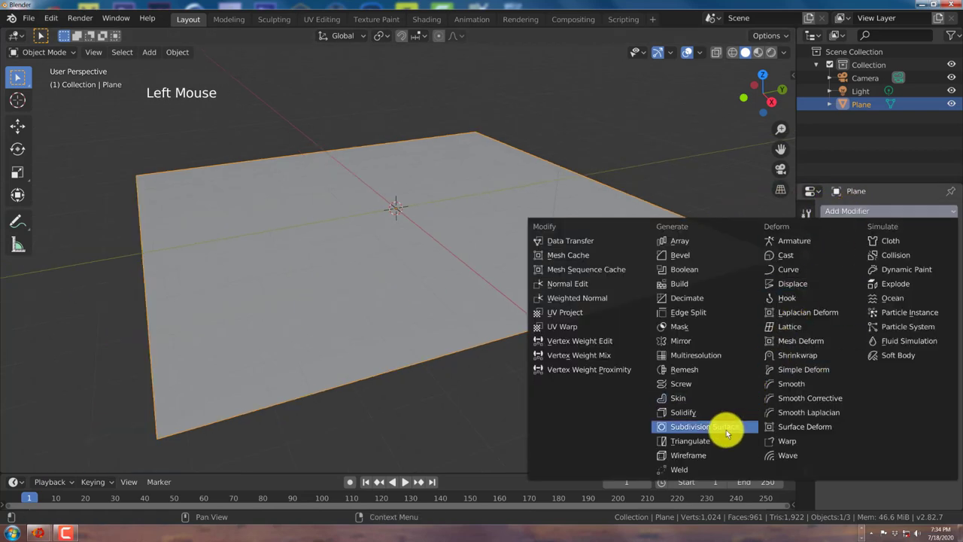
{"action": "left_click", "coordinate": [700, 427]}
- Add a Wave modifier to the plane after the Subdivision Surface modifier
{"action": "middle_click_drag", "start_coordinate": [403, 263], "coordinate": [405, 180]}
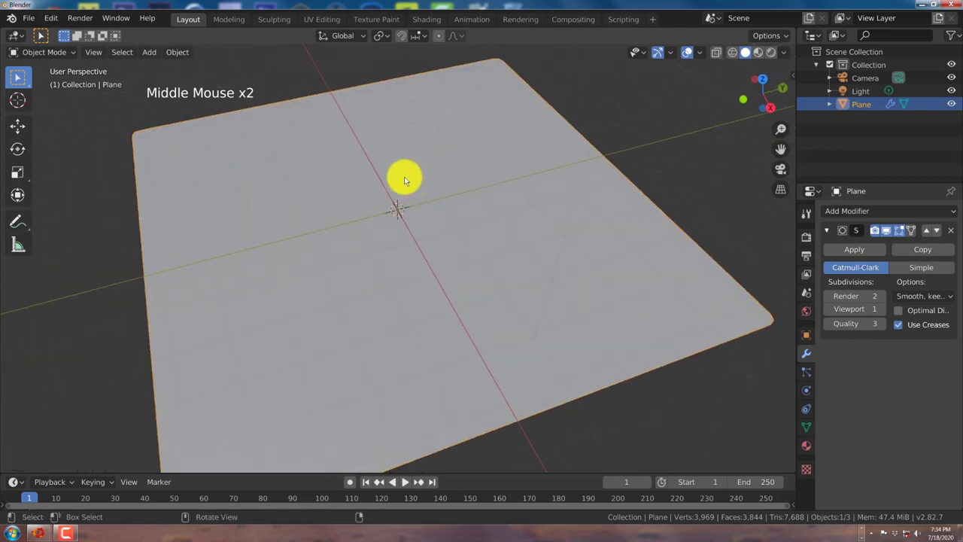
{"action": "middle_click_drag", "start_coordinate": [417, 249], "coordinate": [404, 252]}
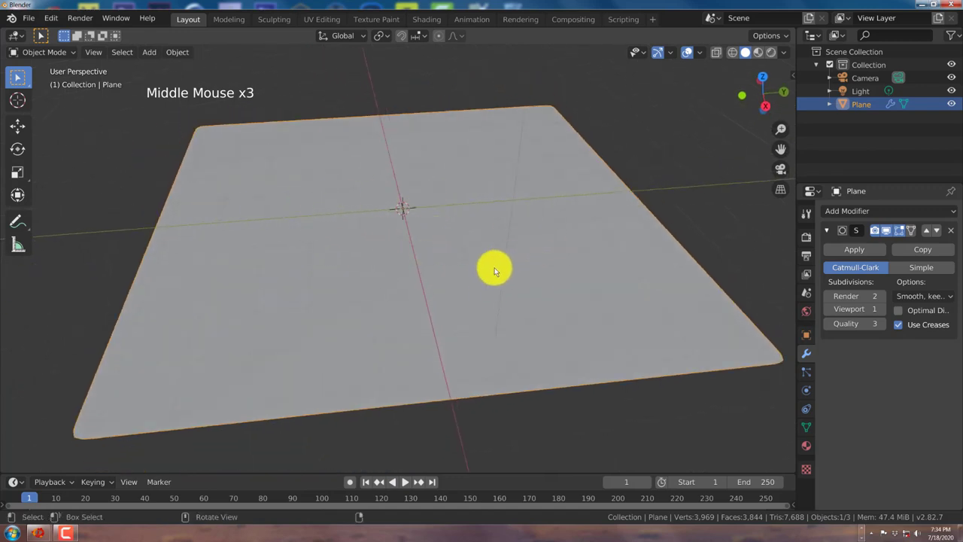
{"action": "scroll", "coordinate": [353, 253], "scroll_direction": "down", "scroll_amount": 2}
{"action": "middle_click_drag", "start_coordinate": [346, 252], "coordinate": [350, 258]}
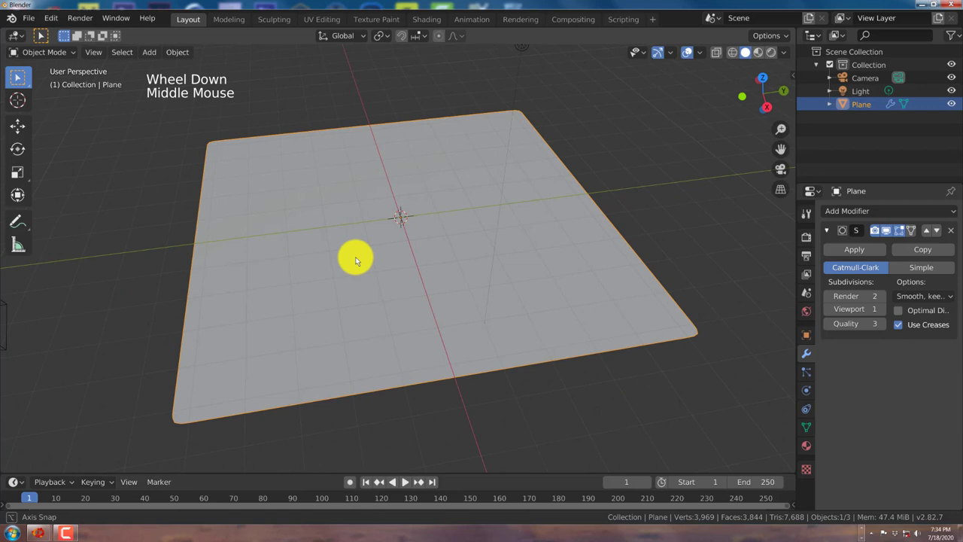
{"action": "left_click", "coordinate": [829, 211]}
{"action": "left_click", "coordinate": [787, 455]}
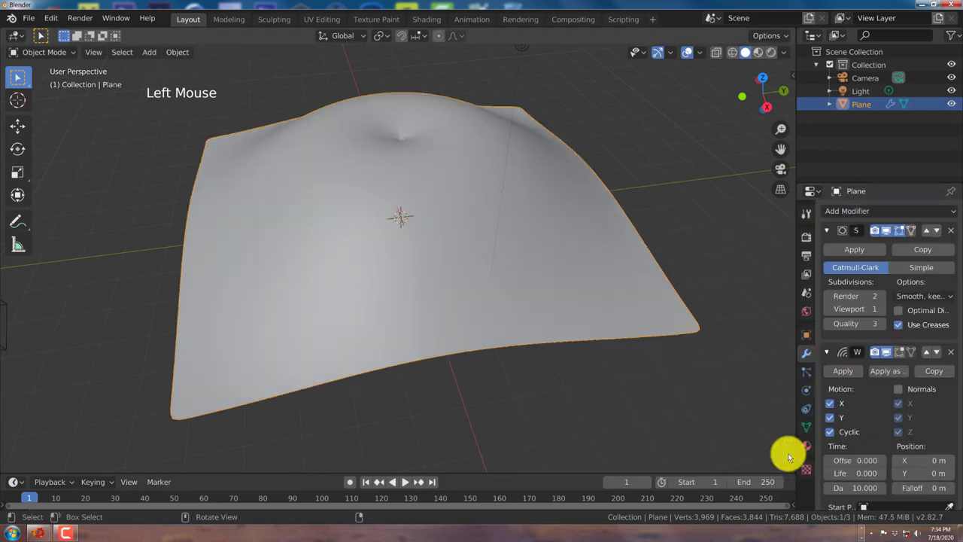
- Play the wave animation with the timeline area enlarged, stop it, and return to the first frame
{"action": "scroll", "coordinate": [409, 308], "scroll_direction": "down", "scroll_amount": 2}
{"action": "middle_click_drag", "start_coordinate": [407, 303], "coordinate": [415, 232]}
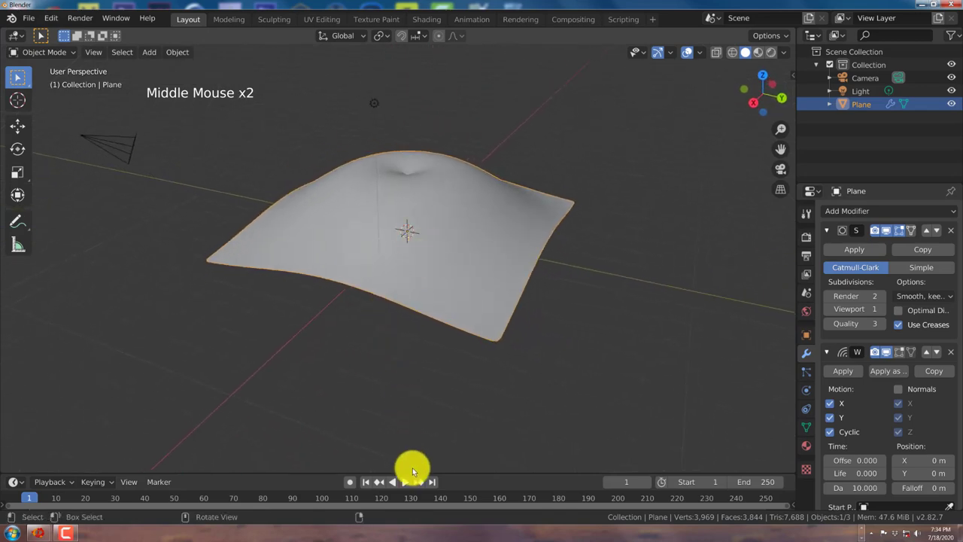
{"action": "left_click_drag", "start_coordinate": [412, 470], "coordinate": [405, 418]}
{"action": "left_click", "coordinate": [399, 427]}
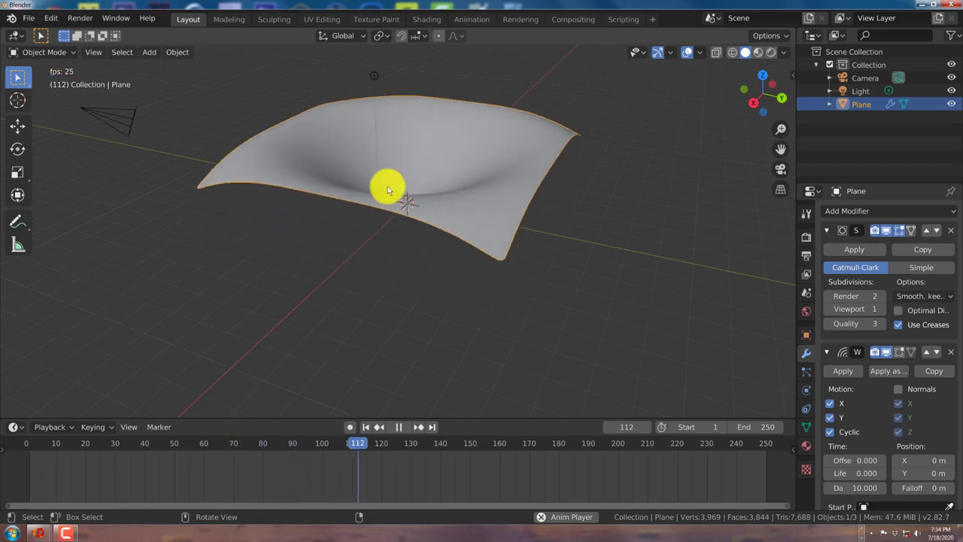
{"action": "left_click", "coordinate": [398, 426]}
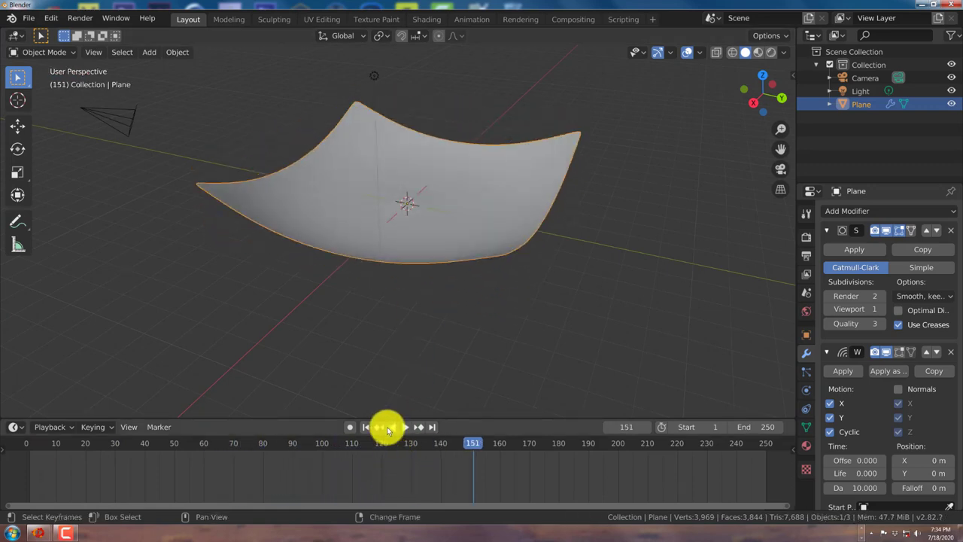
{"action": "left_click", "coordinate": [366, 426]}
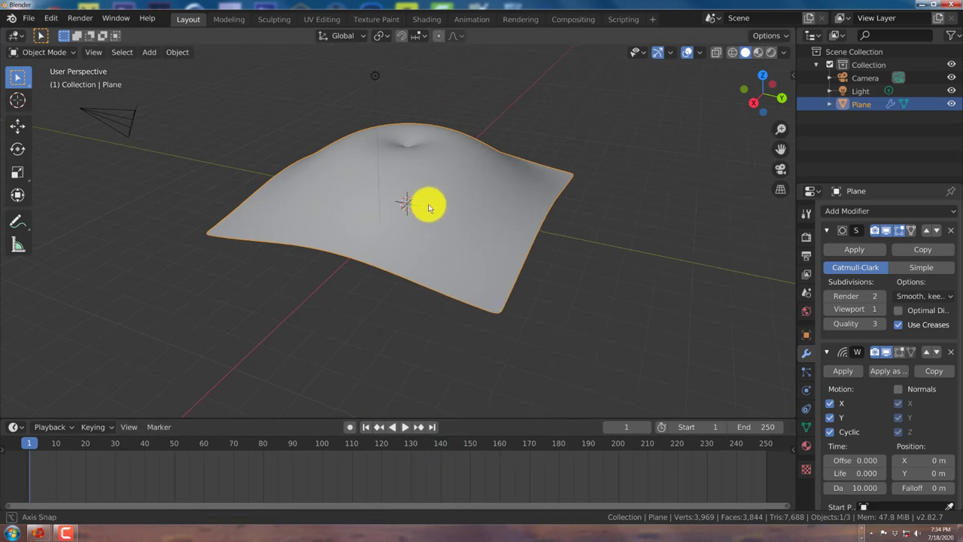
- Look through the Wave modifier's motion, time, position, speed, height, width and narrowness settings
{"action": "middle_click_drag", "start_coordinate": [428, 204], "coordinate": [387, 194]}
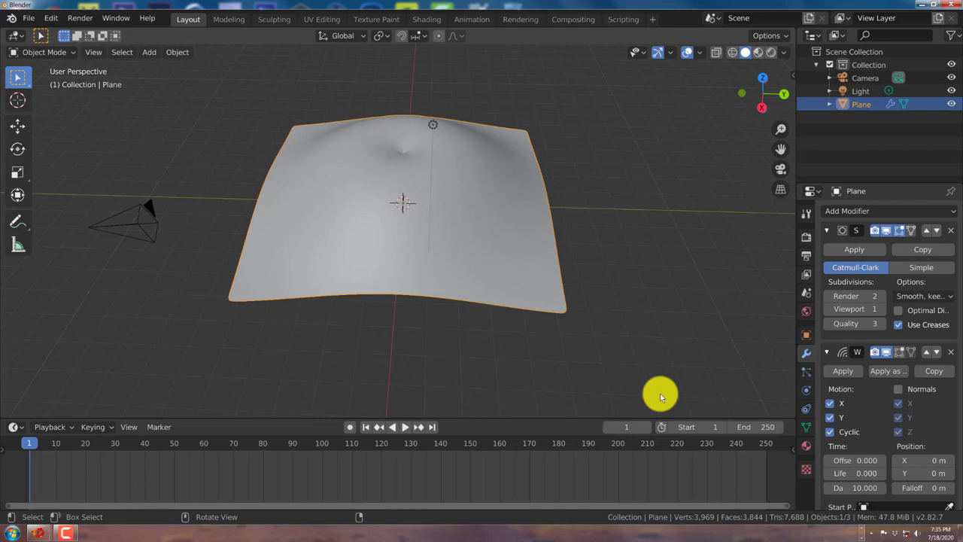
{"action": "scroll", "coordinate": [838, 459], "scroll_direction": "down", "scroll_amount": 5}
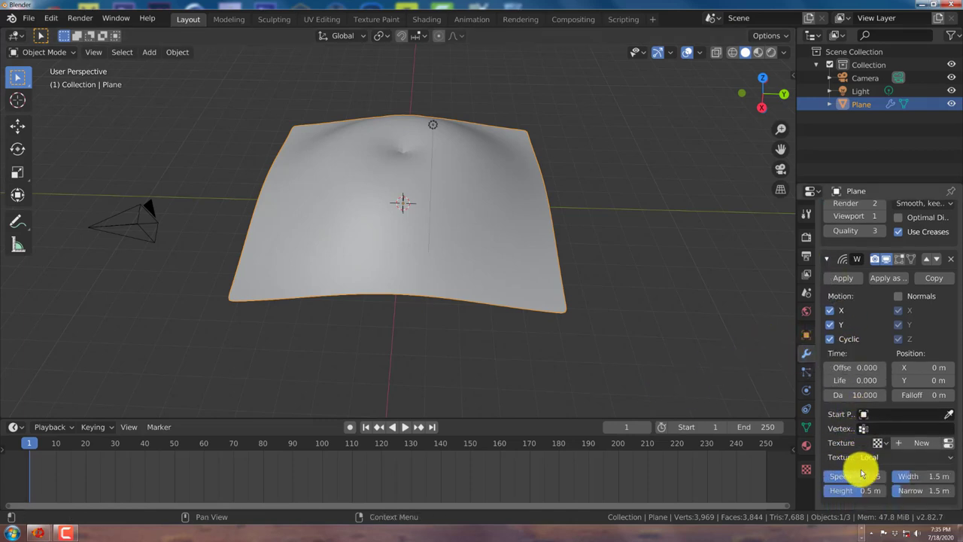
{"action": "scroll", "coordinate": [862, 448], "scroll_direction": "up", "scroll_amount": 4}
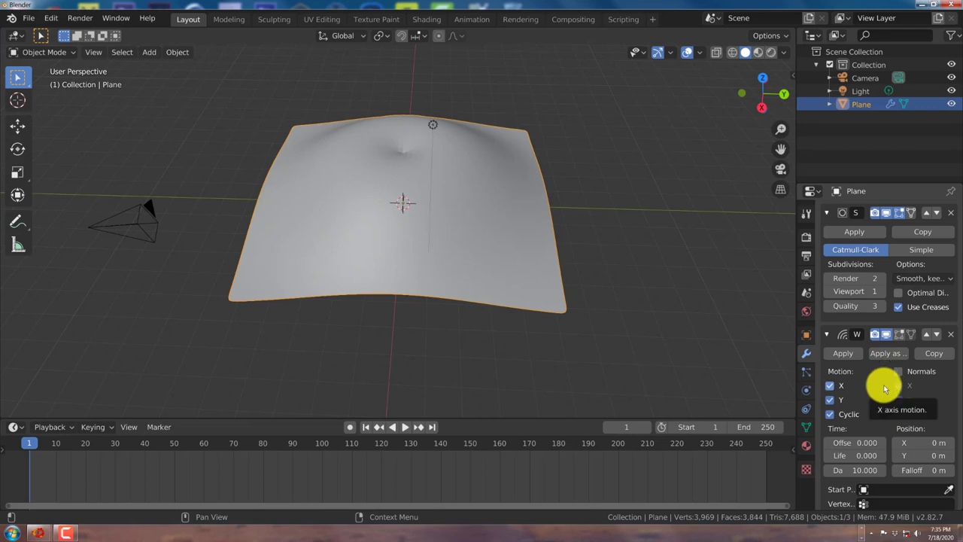
{"action": "scroll", "coordinate": [883, 423], "scroll_direction": "down", "scroll_amount": 3}
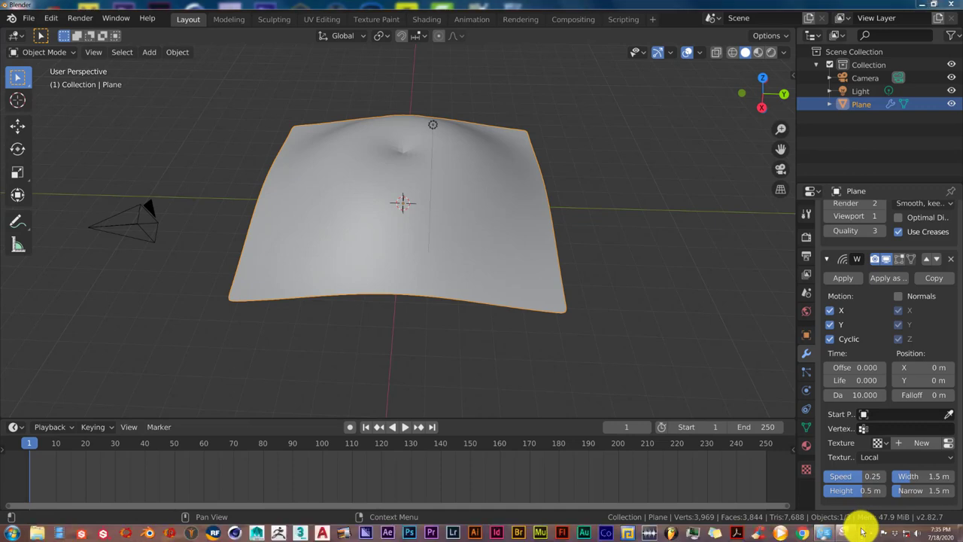
- Consult the reference snip of the wave settings and set the Wave modifier's speed to 0.02
{"action": "left_click", "coordinate": [847, 532]}
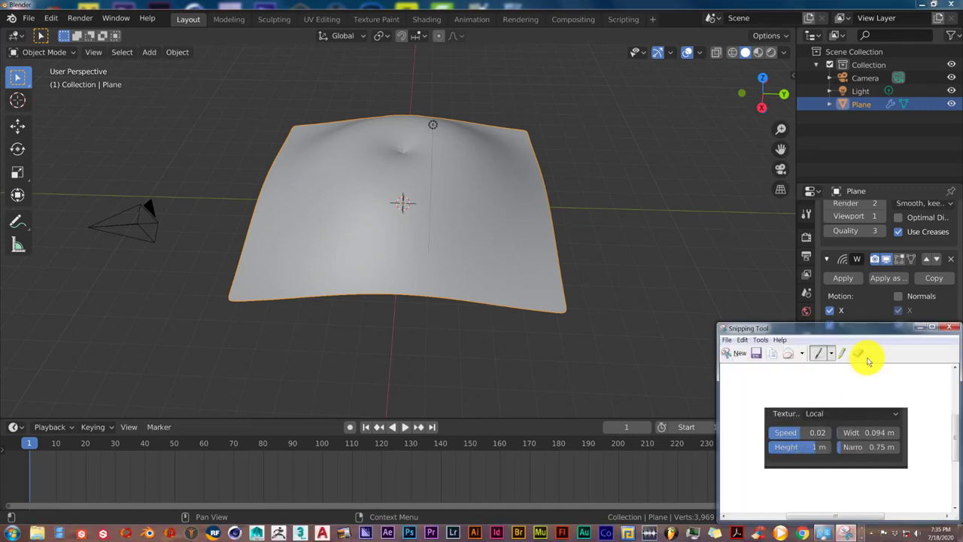
{"action": "left_click_drag", "start_coordinate": [852, 328], "coordinate": [514, 245]}
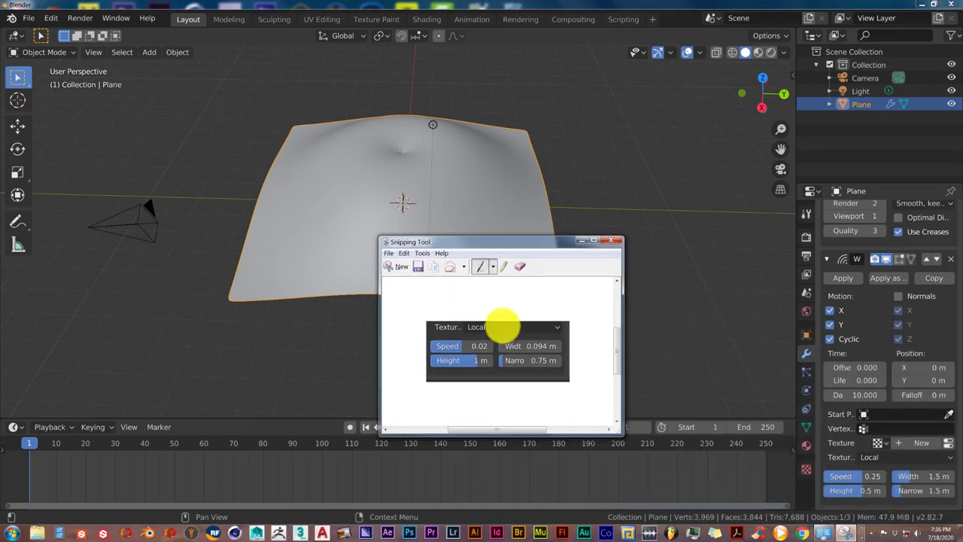
{"action": "left_click", "coordinate": [871, 476]}
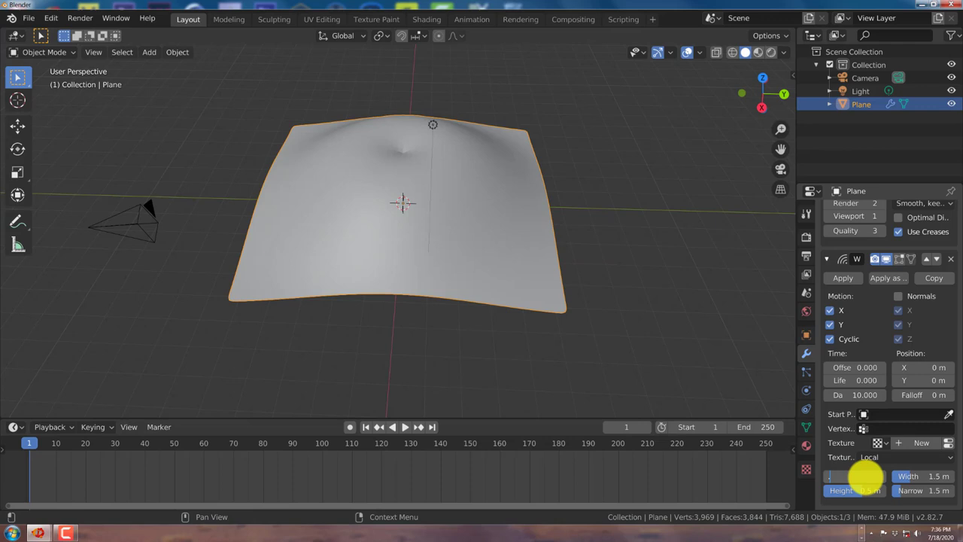
{"action": "type", "text": ".02"}
{"action": "key", "text": "Return"}
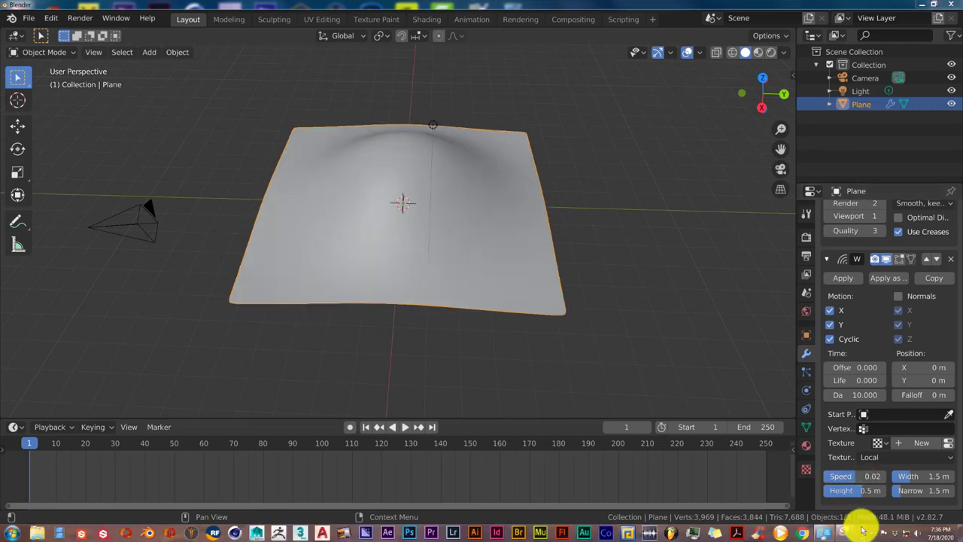
- Check the reference snip again and set the Wave modifier's height to 1 m
{"action": "left_click", "coordinate": [847, 532]}
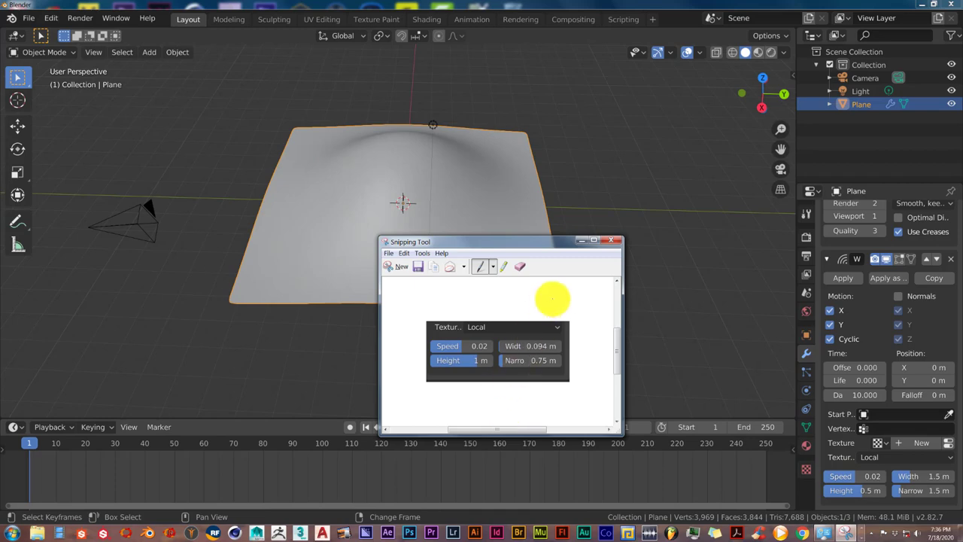
{"action": "left_click", "coordinate": [589, 241]}
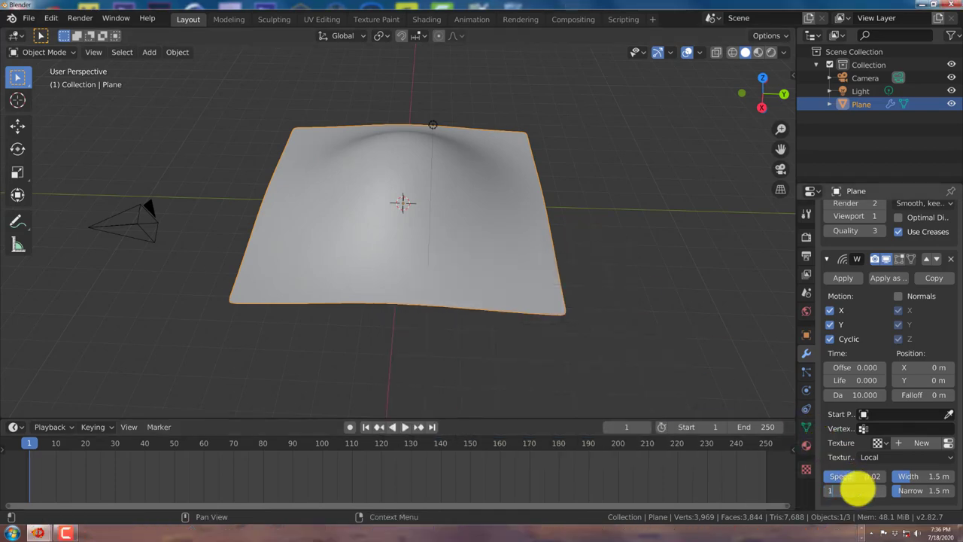
{"action": "left_click", "coordinate": [856, 490]}
{"action": "type", "text": "1"}
{"action": "key", "text": "Return"}
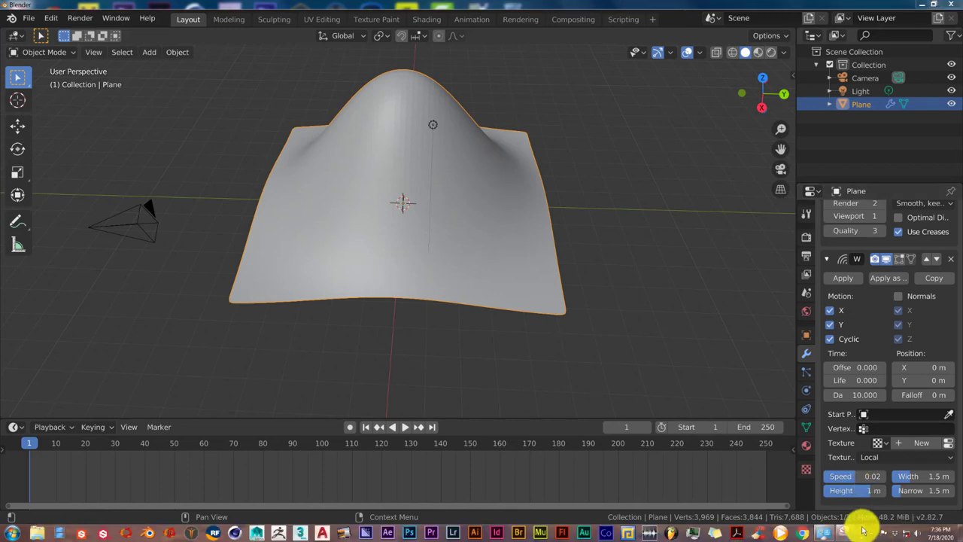
- Set the Wave modifier's width to 0.094 m, following the reference snip
{"action": "left_click", "coordinate": [846, 532]}
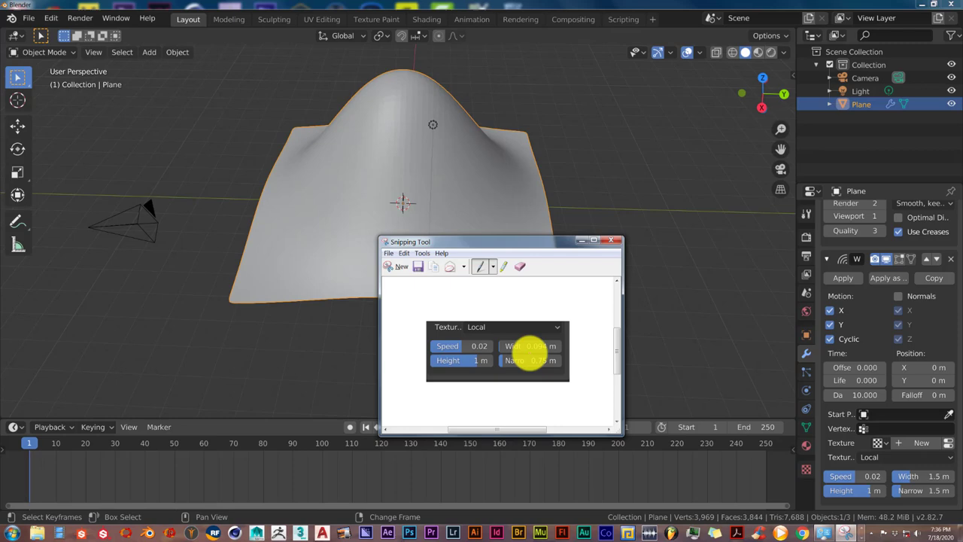
{"action": "left_click", "coordinate": [580, 241]}
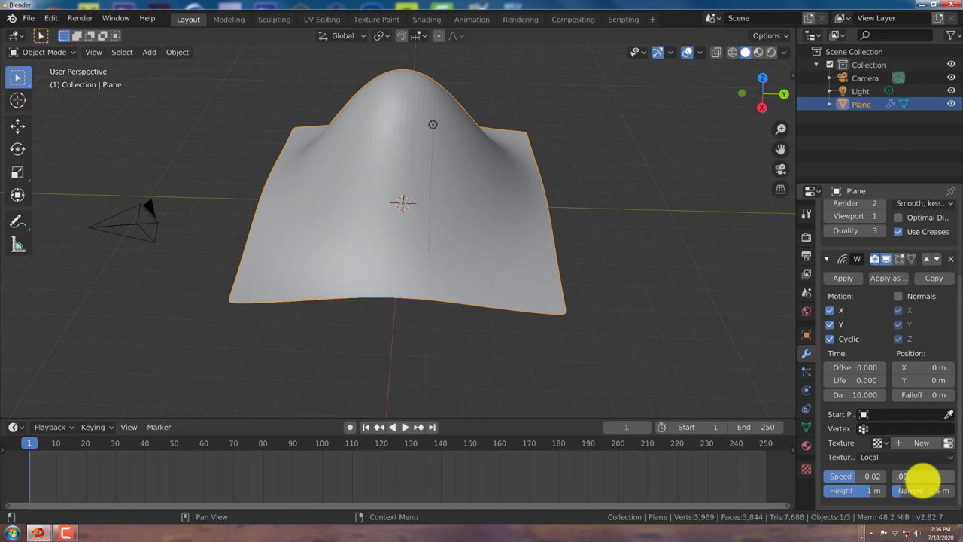
{"action": "key", "text": "Return"}
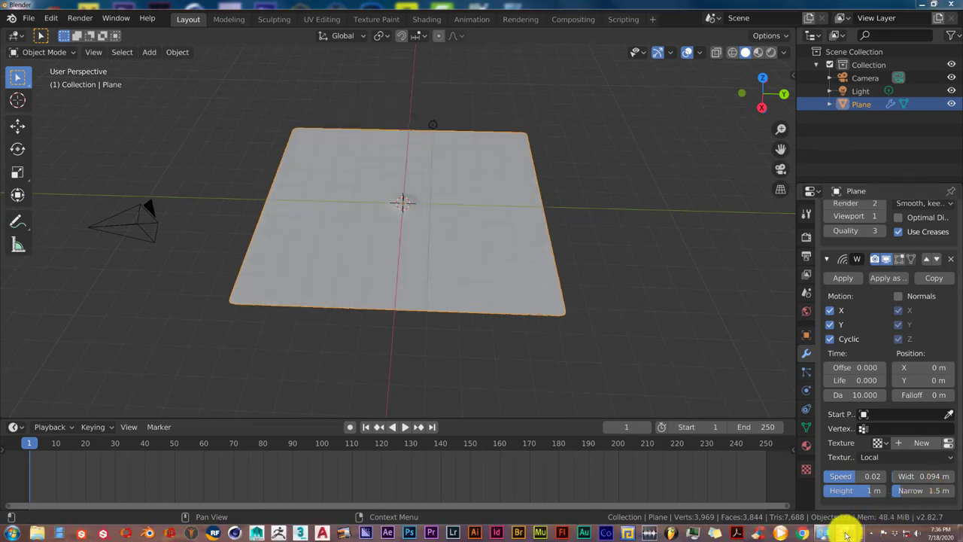
- Set the Wave modifier's narrowness to 0.75 m, following the reference snip
{"action": "left_click", "coordinate": [845, 534]}
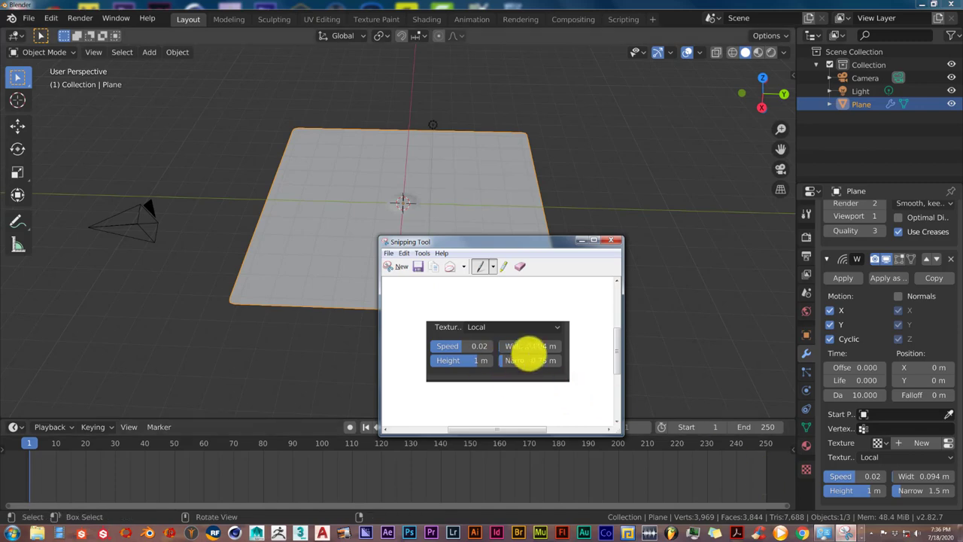
{"action": "left_click", "coordinate": [581, 242]}
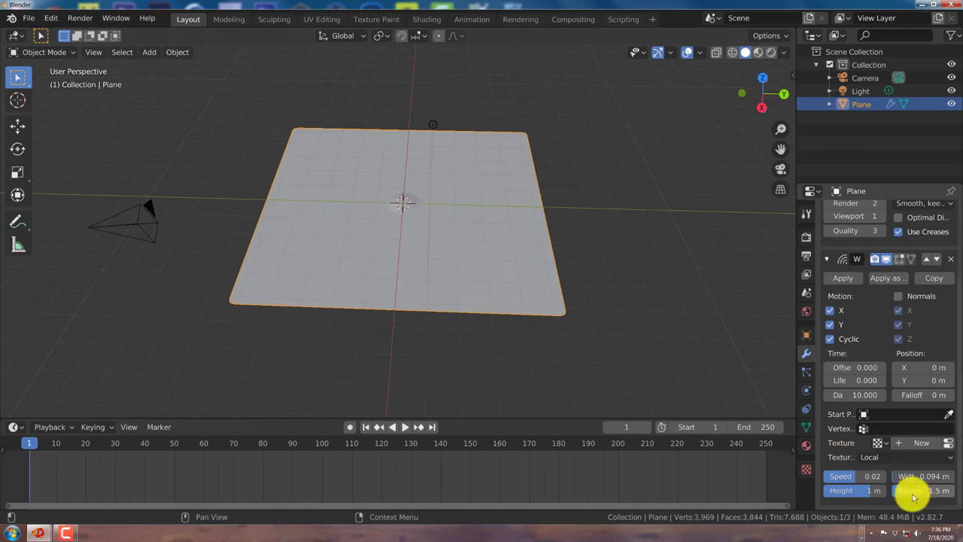
{"action": "left_click", "coordinate": [846, 533]}
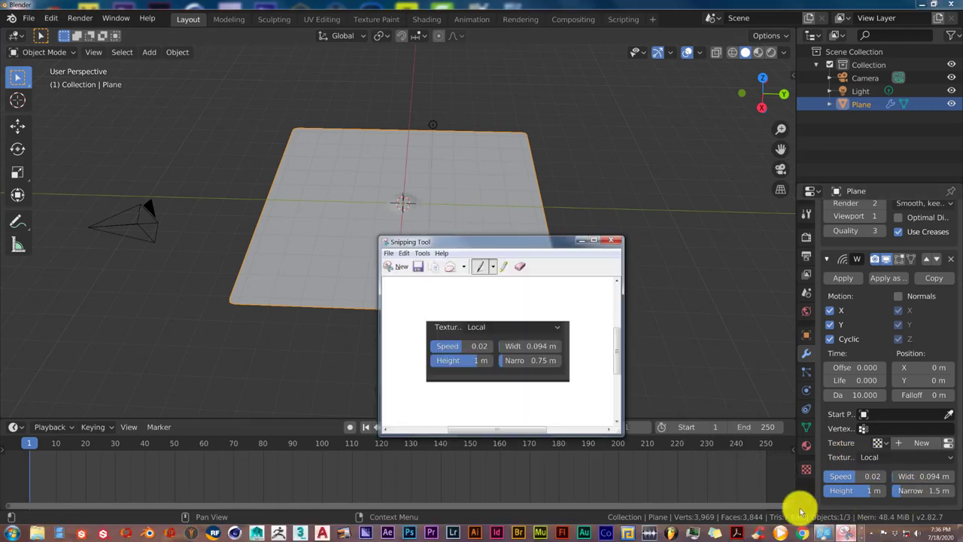
{"action": "left_click", "coordinate": [583, 243]}
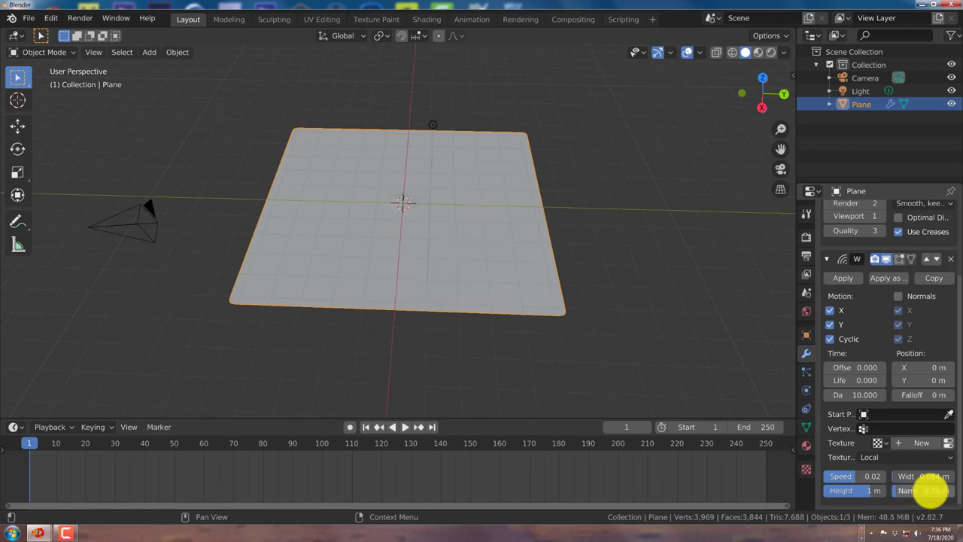
- Play the ripple animation with the adjusted wave settings, stop it, and return to the first frame
{"action": "left_click", "coordinate": [405, 427]}
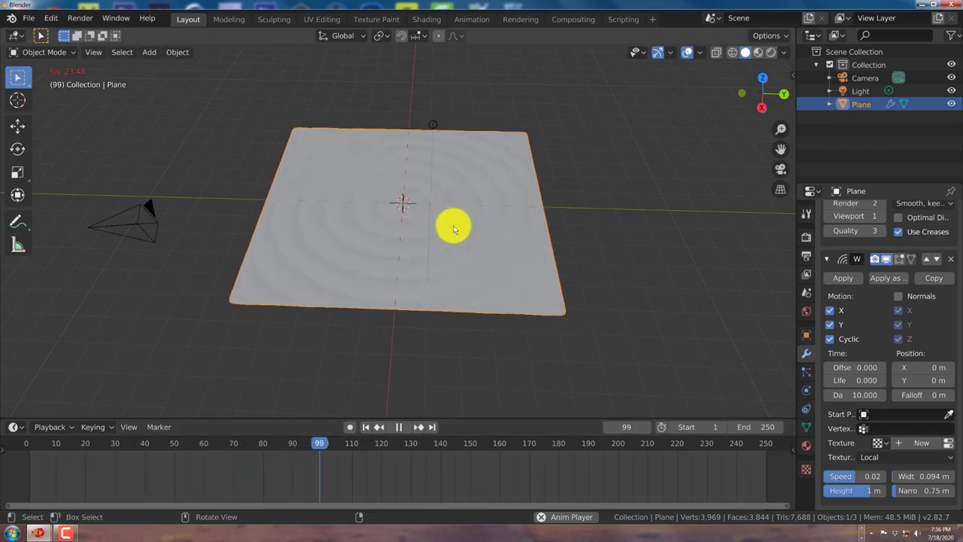
{"action": "left_click", "coordinate": [399, 428]}
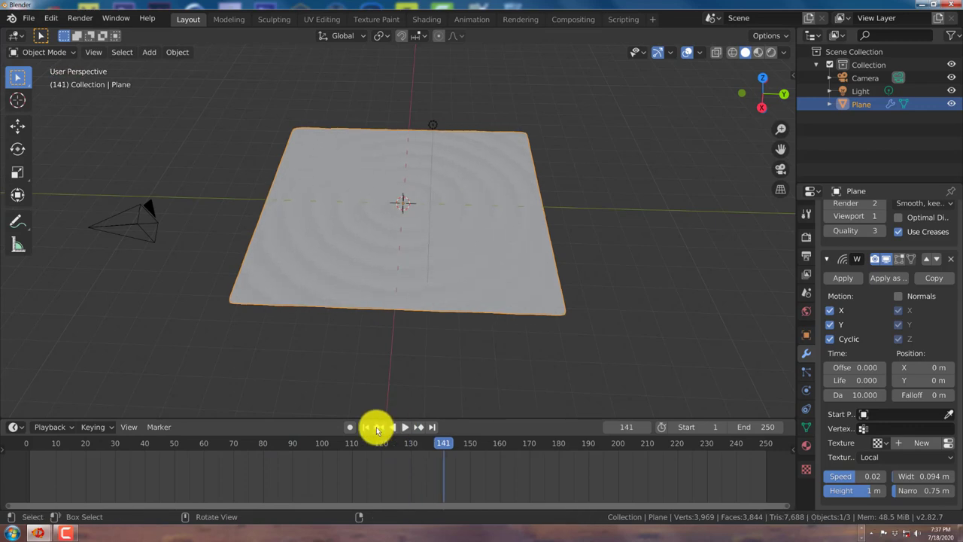
{"action": "left_click", "coordinate": [366, 428]}
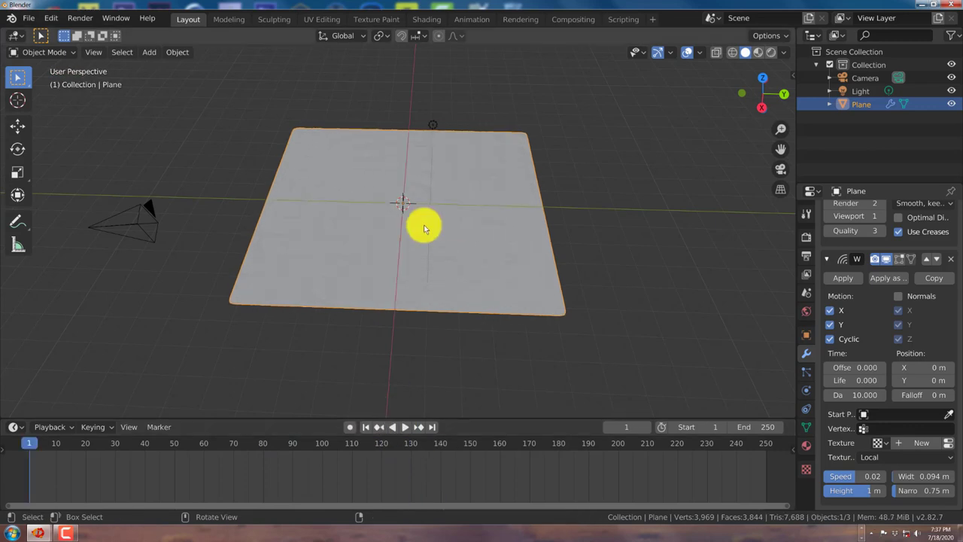
{"action": "right_click", "coordinate": [425, 229]}
{"action": "left_click", "coordinate": [424, 227]}
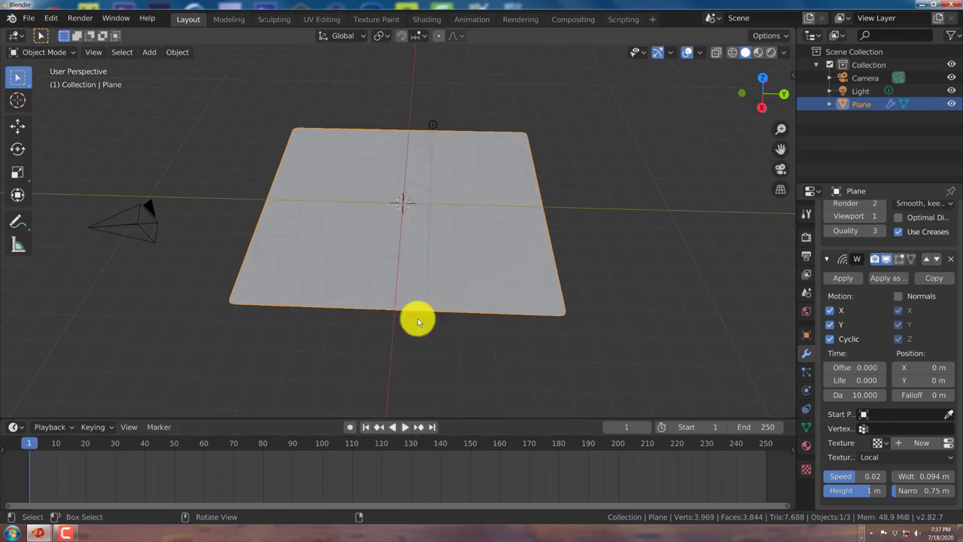
- Replay the animation to inspect the ripples up close and from different angles, stop it, and return to the first frame
{"action": "left_click", "coordinate": [406, 427]}
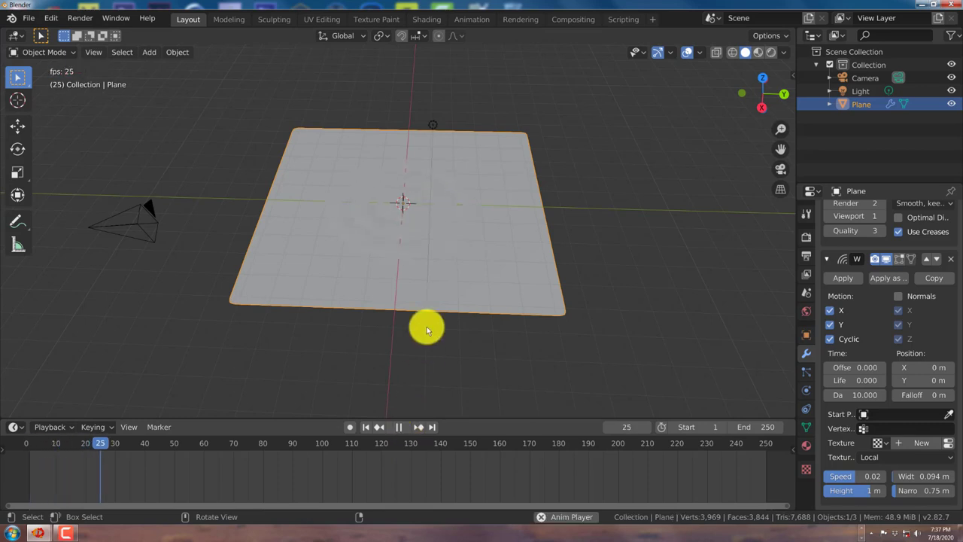
{"action": "scroll", "coordinate": [501, 239], "scroll_direction": "up", "scroll_amount": 2}
{"action": "scroll", "coordinate": [489, 252], "scroll_direction": "up", "scroll_amount": 2}
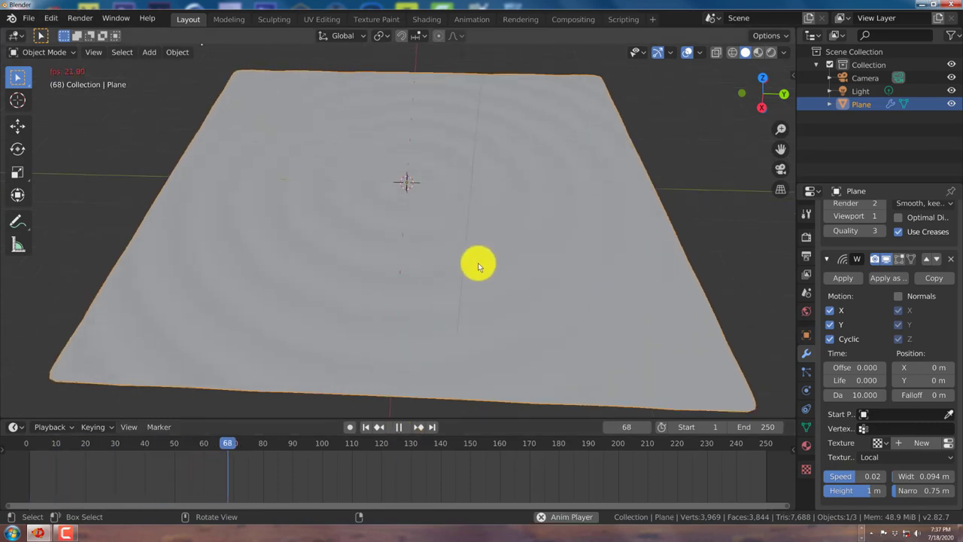
{"action": "middle_click_drag", "start_coordinate": [468, 287], "coordinate": [473, 284]}
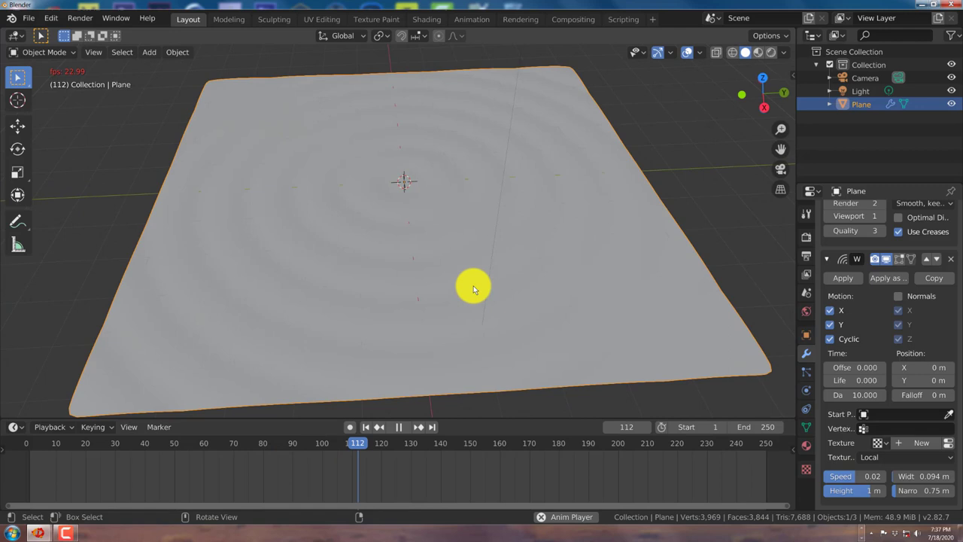
{"action": "scroll", "coordinate": [472, 284], "scroll_direction": "down", "scroll_amount": 3}
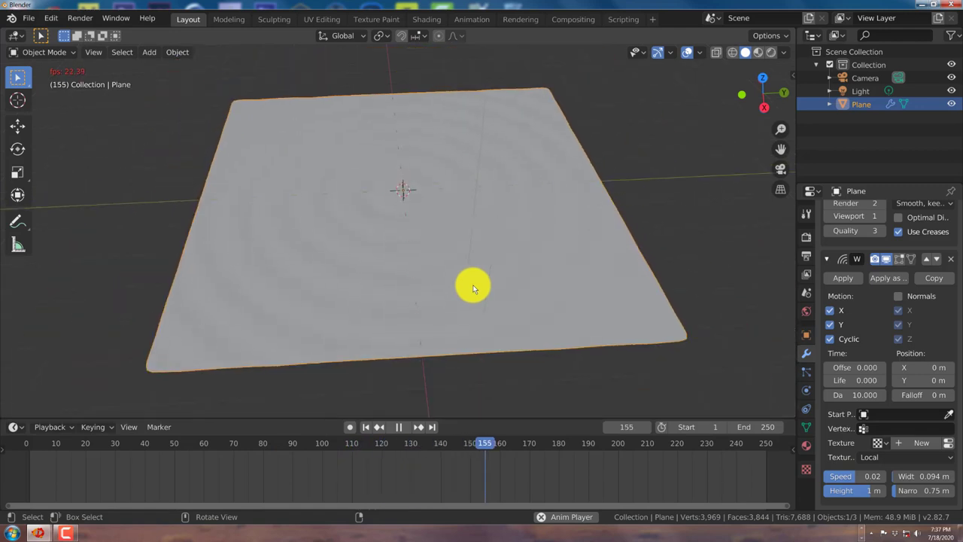
{"action": "scroll", "coordinate": [458, 275], "scroll_direction": "down", "scroll_amount": 2}
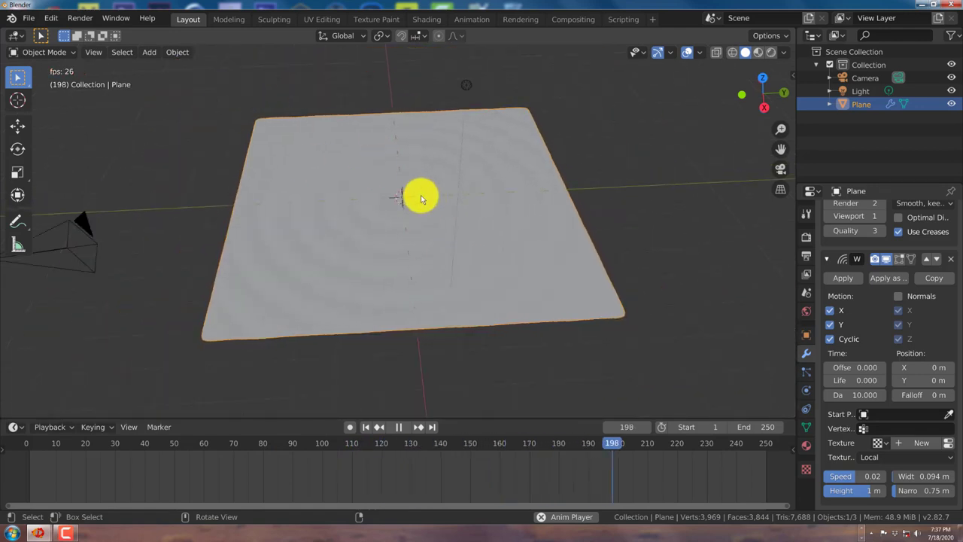
{"action": "scroll", "coordinate": [421, 195], "scroll_direction": "up", "scroll_amount": 2}
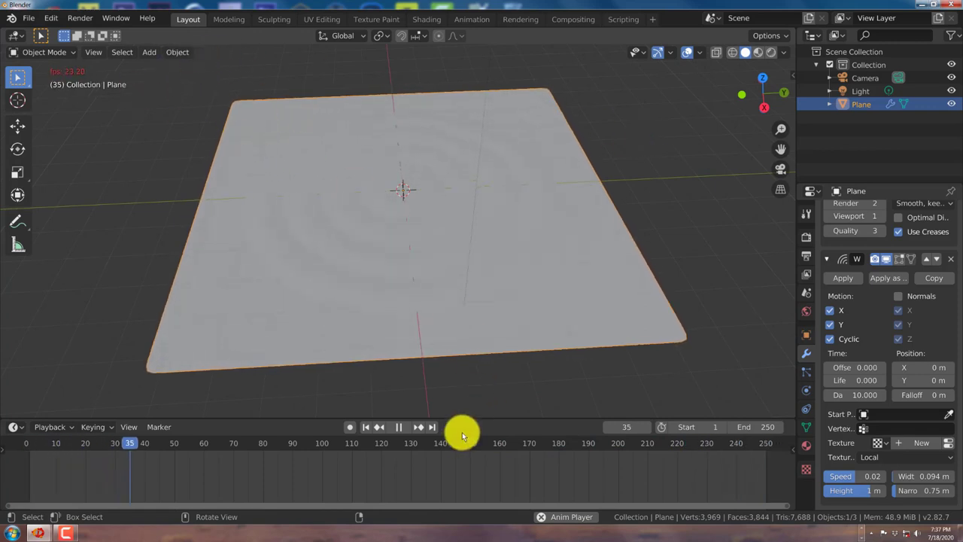
{"action": "left_click", "coordinate": [396, 426]}
{"action": "scroll", "coordinate": [395, 267], "scroll_direction": "down", "scroll_amount": 4}
{"action": "middle_click_drag", "start_coordinate": [395, 263], "coordinate": [361, 238]}
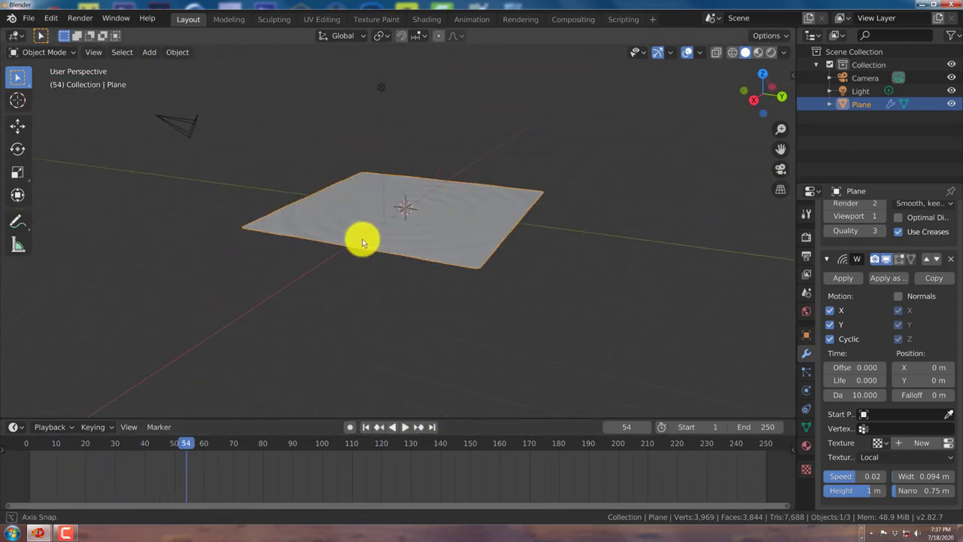
{"action": "middle_click_drag", "start_coordinate": [150, 99], "coordinate": [193, 116]}
{"action": "middle_click_drag", "start_coordinate": [311, 192], "coordinate": [369, 241]}
{"action": "middle_click_drag", "start_coordinate": [416, 315], "coordinate": [388, 266]}
{"action": "left_click", "coordinate": [366, 426]}
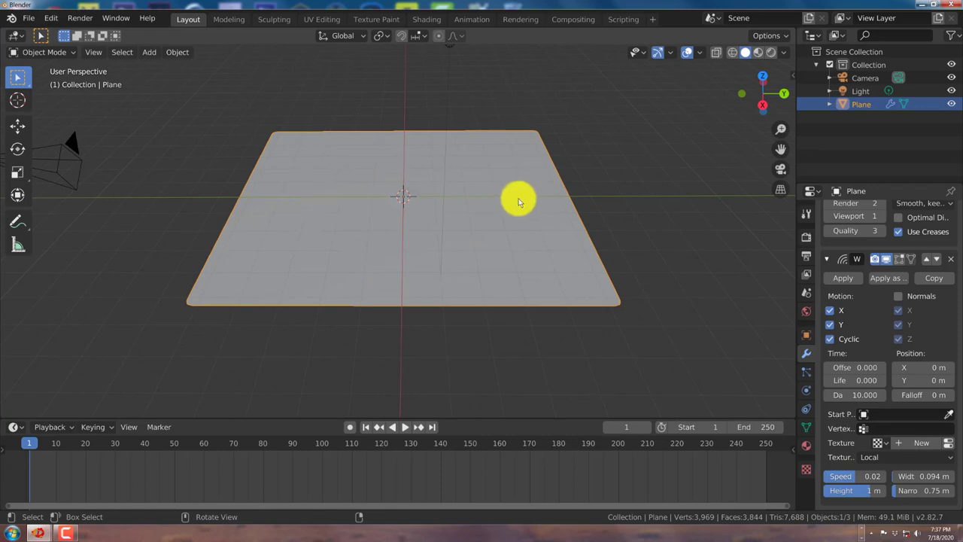
- Add a plain-axes empty at the centre of the plane and scale it up by about 4.45
{"action": "key", "text": "shift+a"}
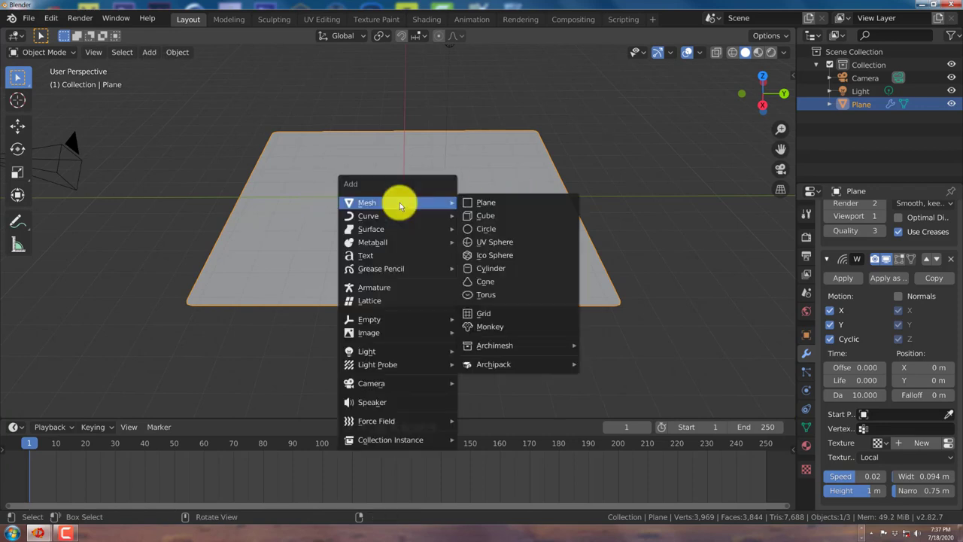
{"action": "mouse_move", "coordinate": [394, 319]}
{"action": "left_click", "coordinate": [478, 319]}
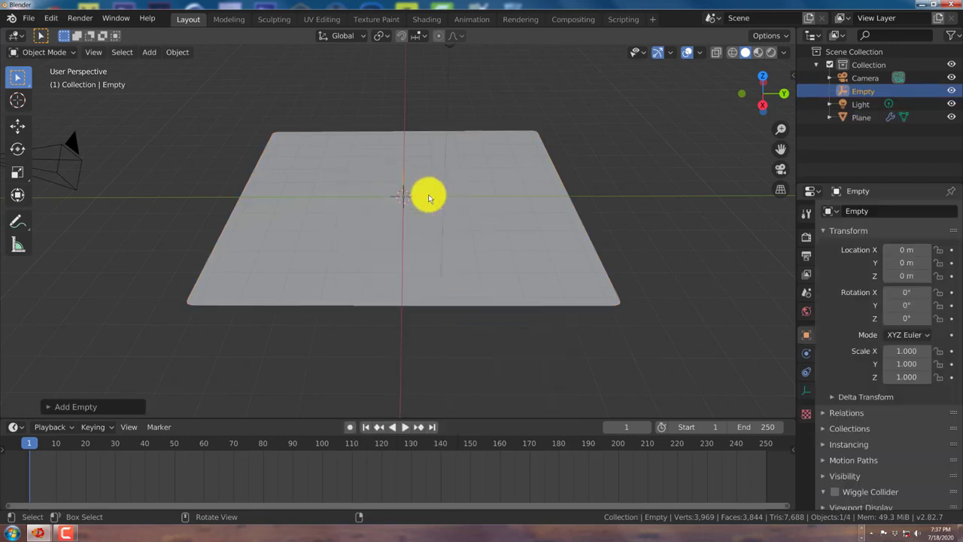
{"action": "key", "text": "s"}
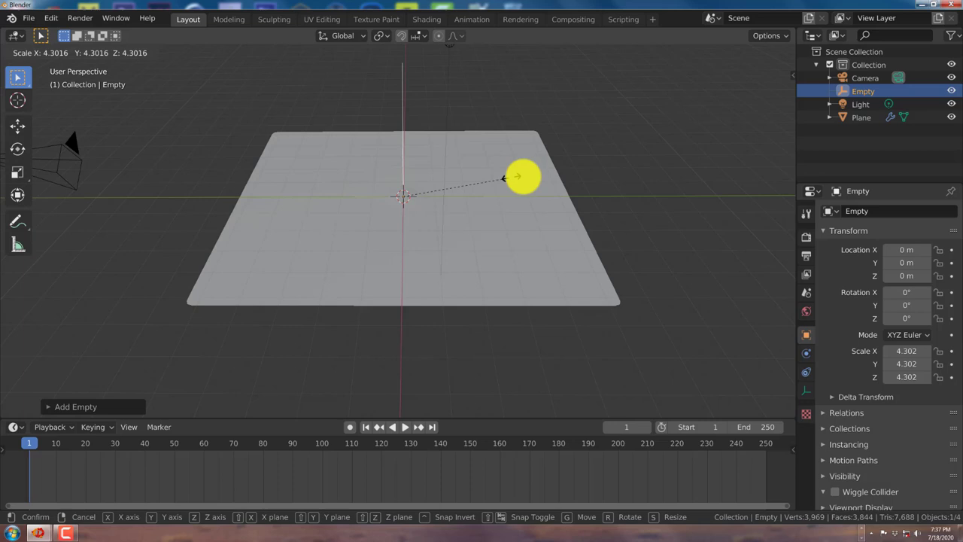
{"action": "left_click", "coordinate": [515, 182]}
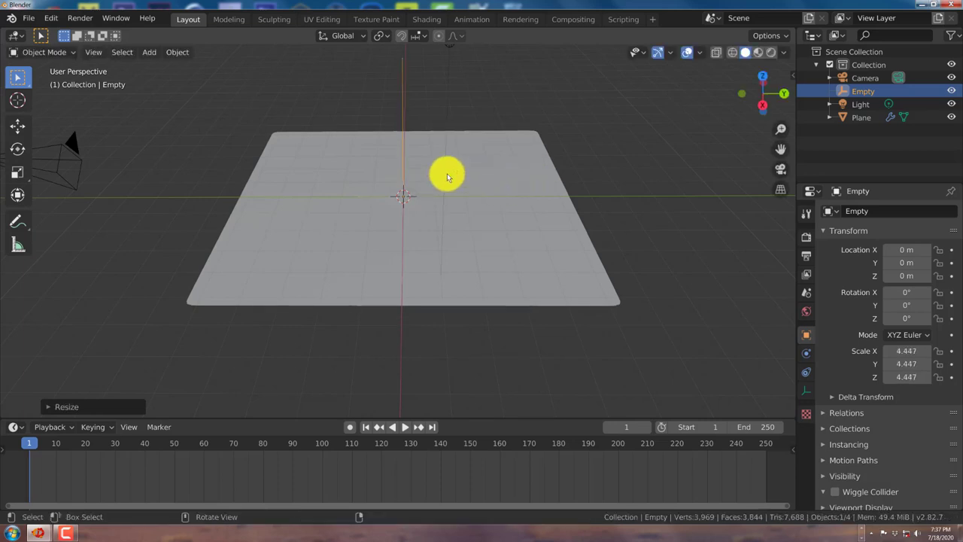
{"action": "middle_click_drag", "start_coordinate": [432, 176], "coordinate": [430, 172]}
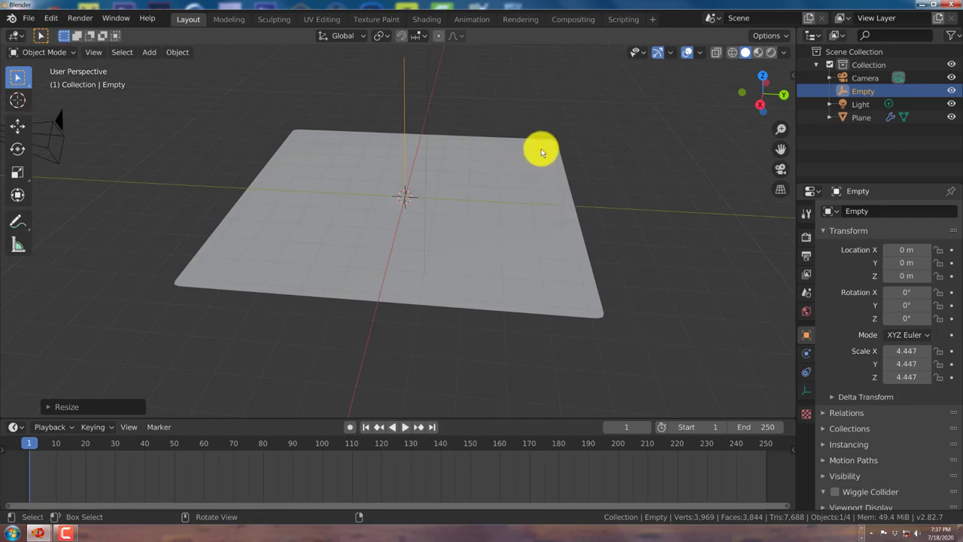
- Select the plane and assign the empty as the Wave modifier's start position object
{"action": "left_click", "coordinate": [536, 182]}
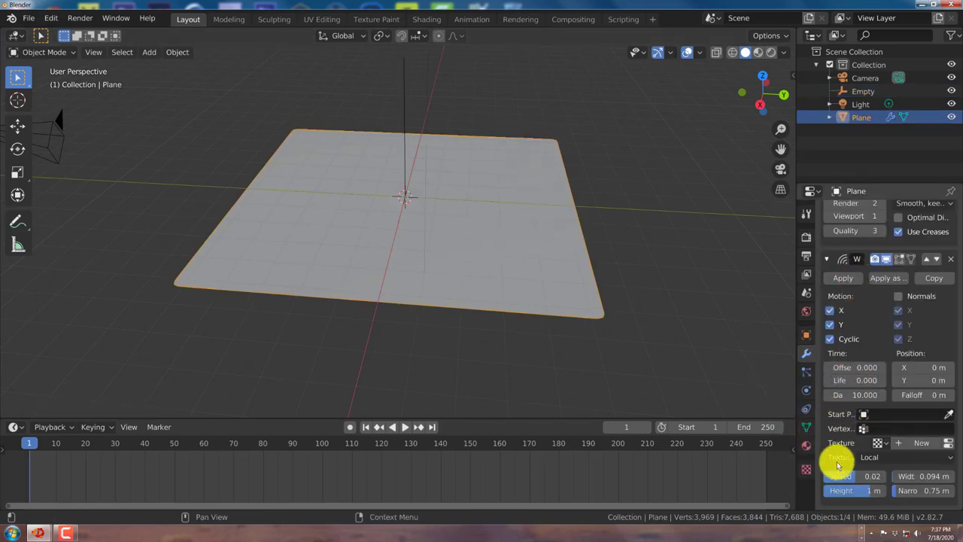
{"action": "left_click", "coordinate": [949, 417]}
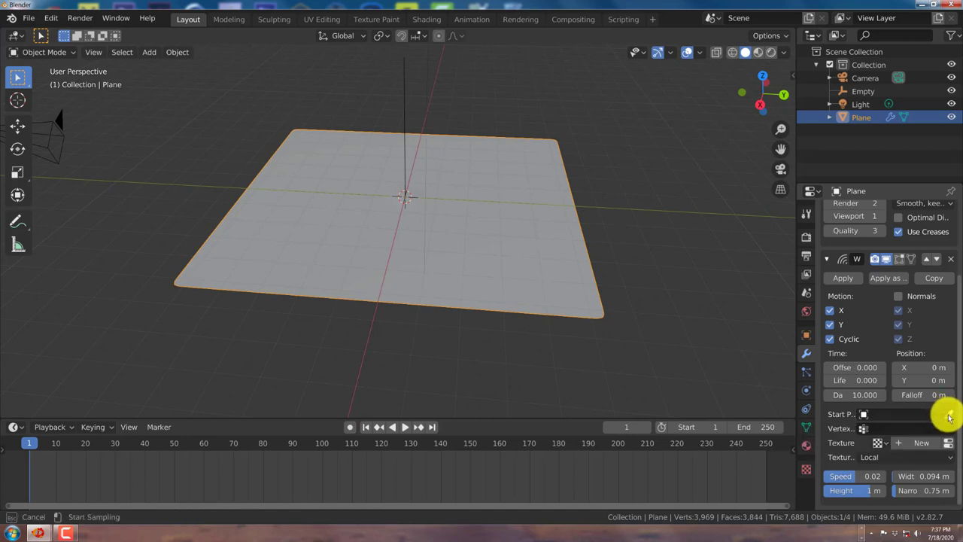
{"action": "left_click", "coordinate": [407, 85]}
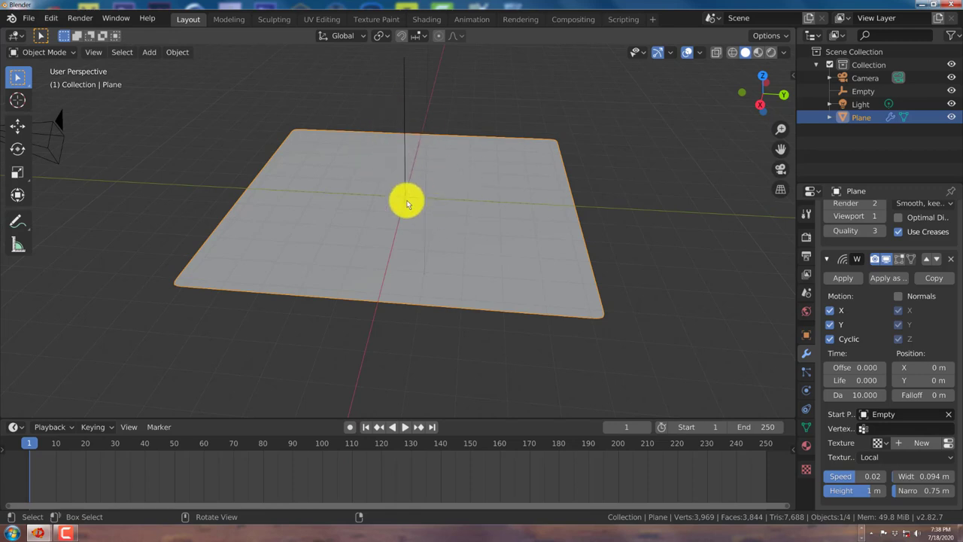
{"action": "middle_click_drag", "start_coordinate": [407, 203], "coordinate": [408, 202]}
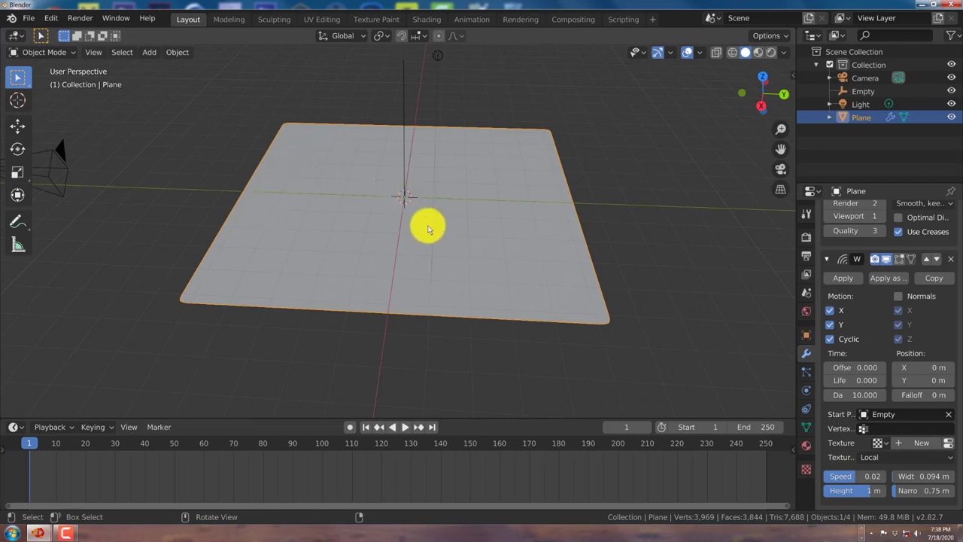
- Play the ripple animation while test-moving the empty to check the wave origin, cancel the move, stop playback, and return to the first frame
{"action": "left_click", "coordinate": [406, 426]}
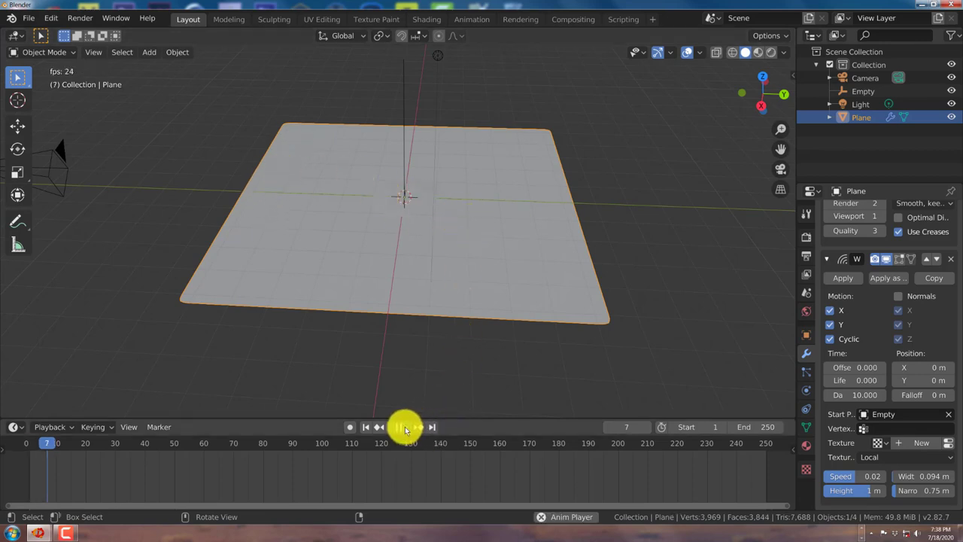
{"action": "left_click", "coordinate": [403, 105]}
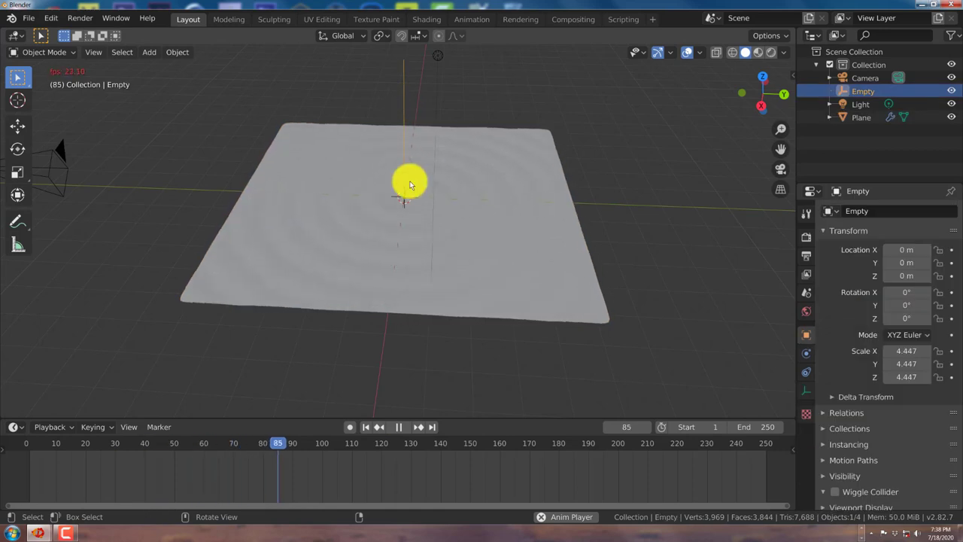
{"action": "key", "text": "g"}
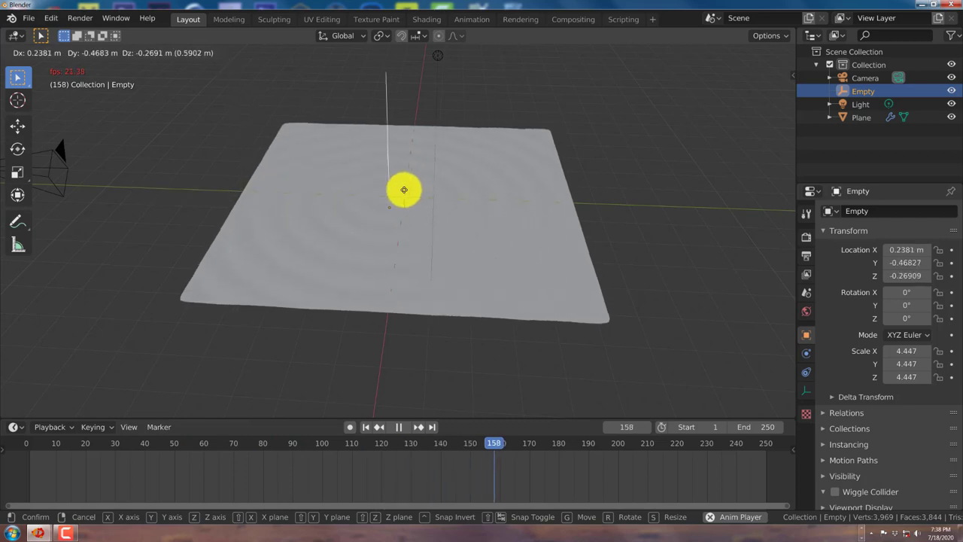
{"action": "right_click", "coordinate": [393, 185]}
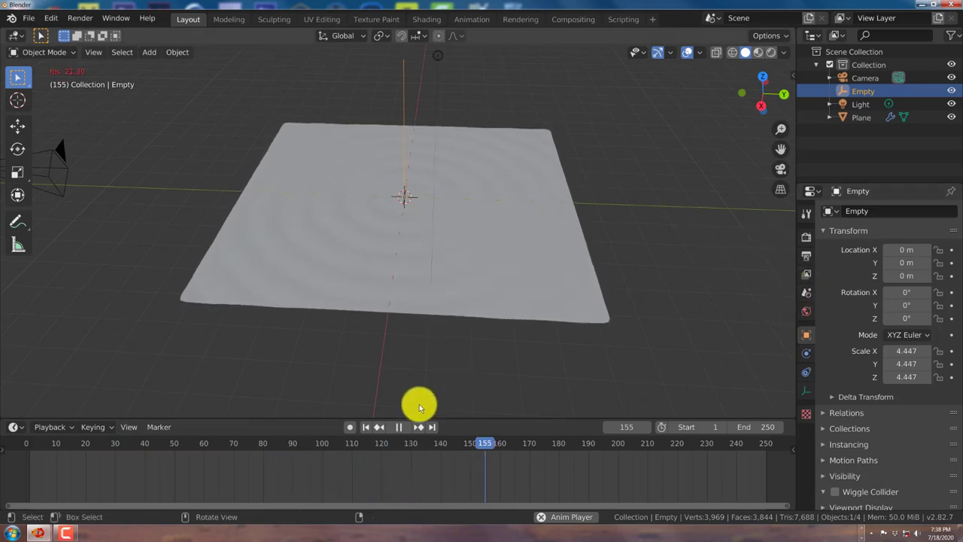
{"action": "left_click", "coordinate": [400, 426]}
{"action": "left_click", "coordinate": [365, 426]}
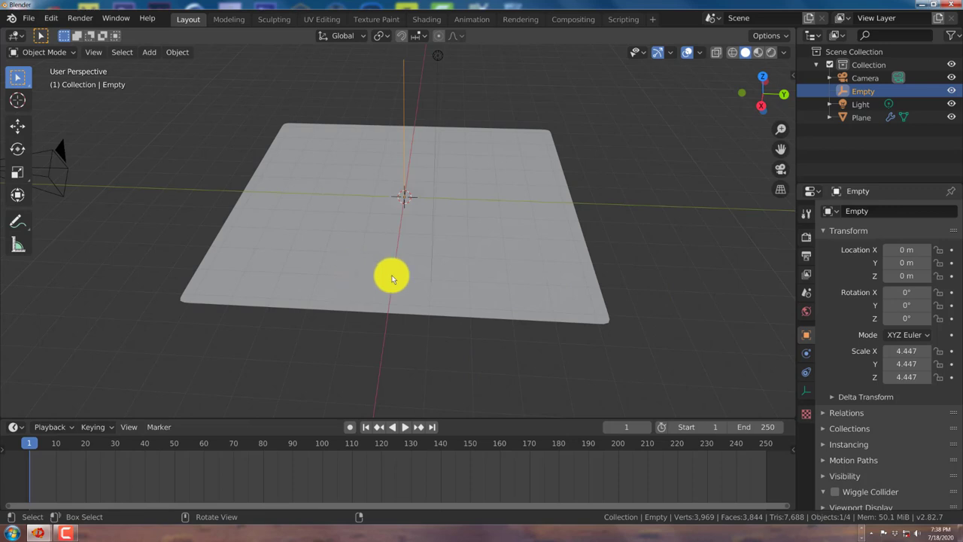
{"action": "mouse_move", "coordinate": [388, 273]}
{"action": "middle_mouse_down"}
{"action": "mouse_move", "coordinate": [422, 266]}
{"action": "mouse_move", "coordinate": [387, 267]}
{"action": "middle_mouse_up"}
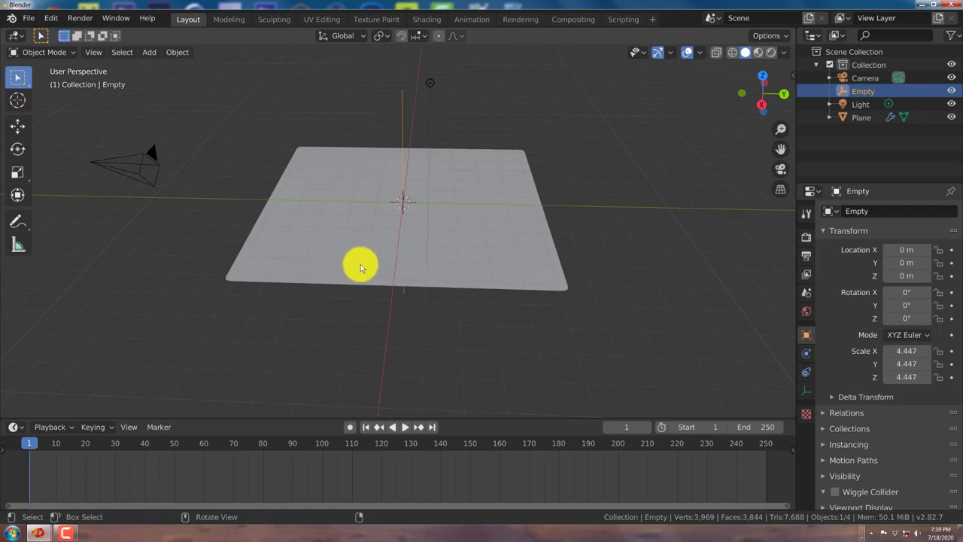
{"action": "middle_click_drag", "start_coordinate": [360, 267], "coordinate": [345, 275]}
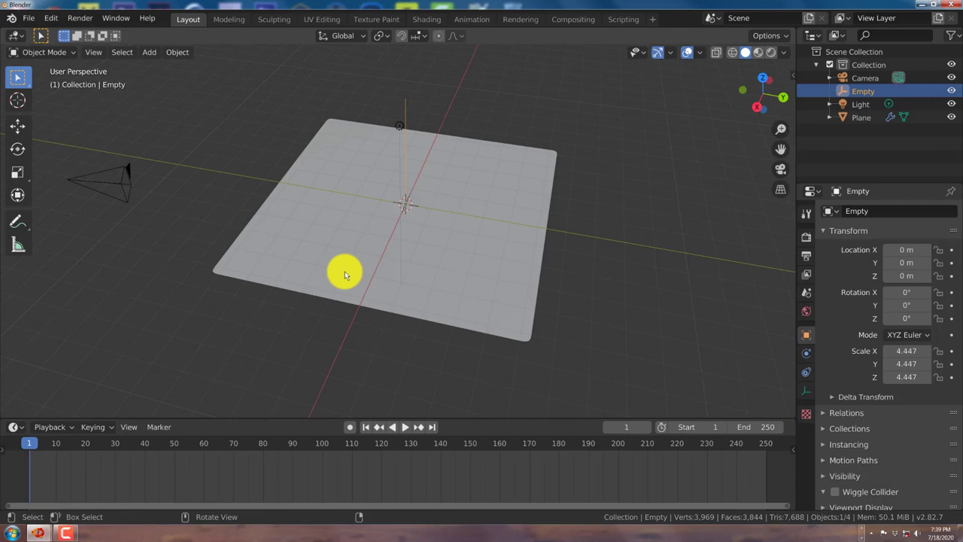